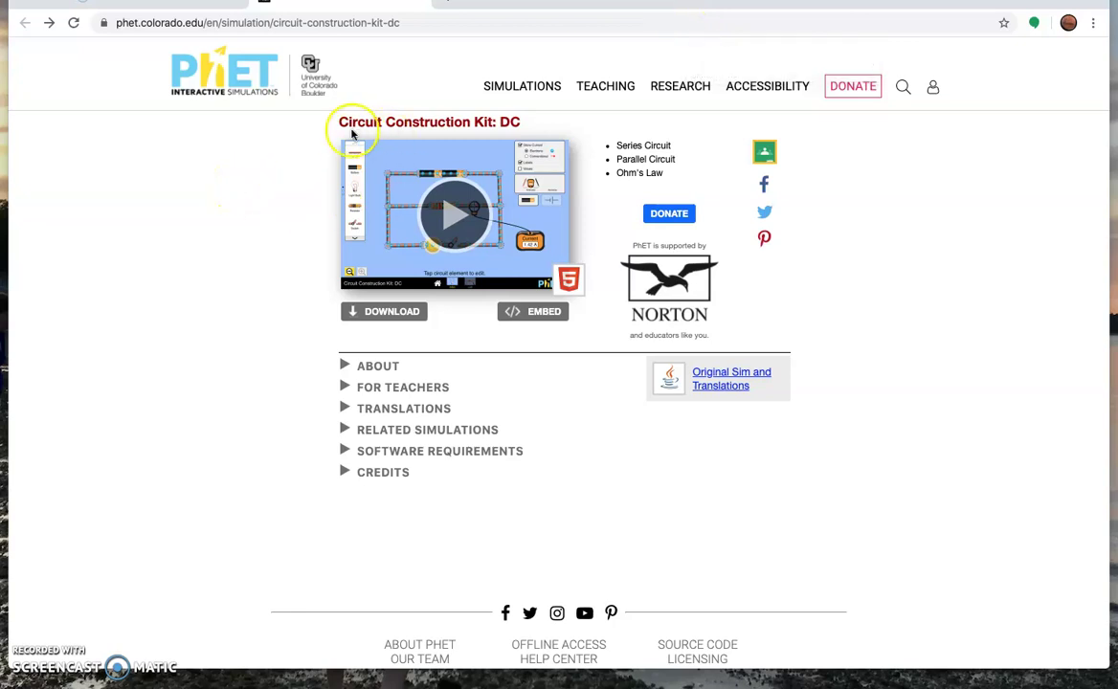
Launch Circuit Construction Kit: DC from its thumbnail and enter the Lab screen
scroll(355, 134, "down", 1)
scroll(355, 134, "up", 1)
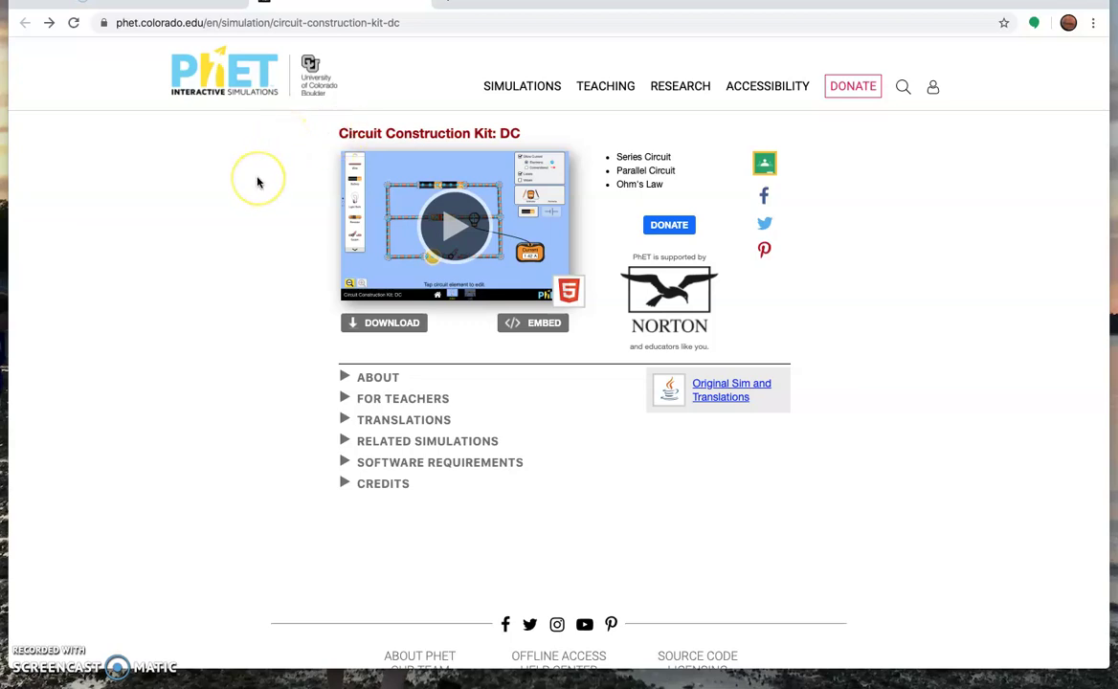
scroll(256, 181, "down", 1)
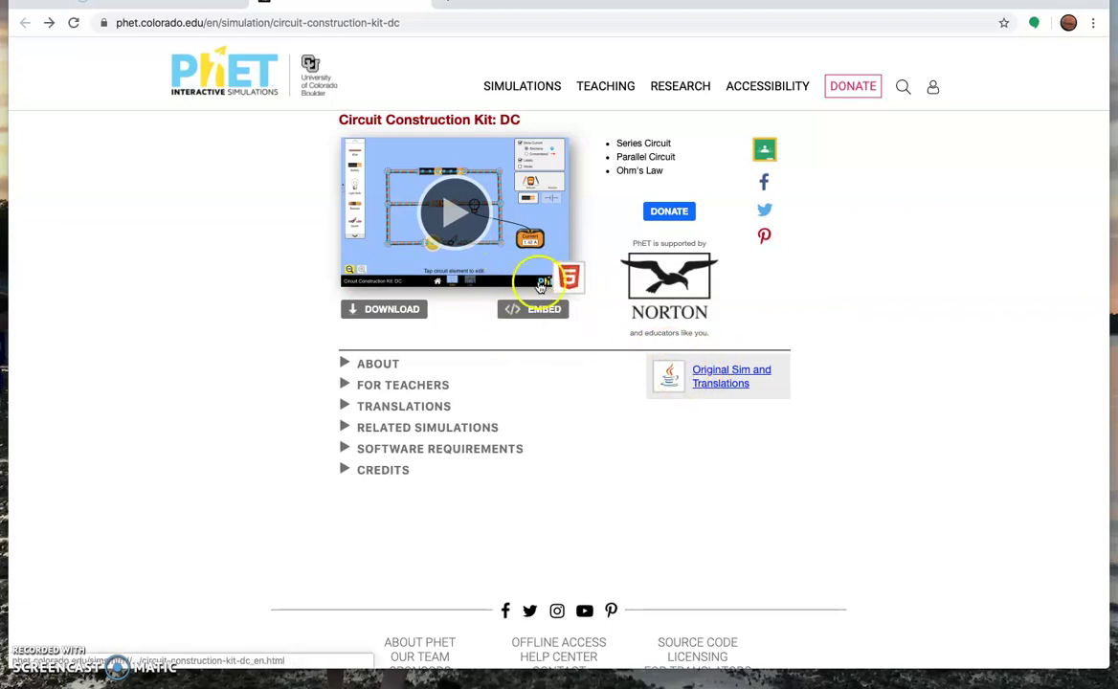
left_click(453, 212)
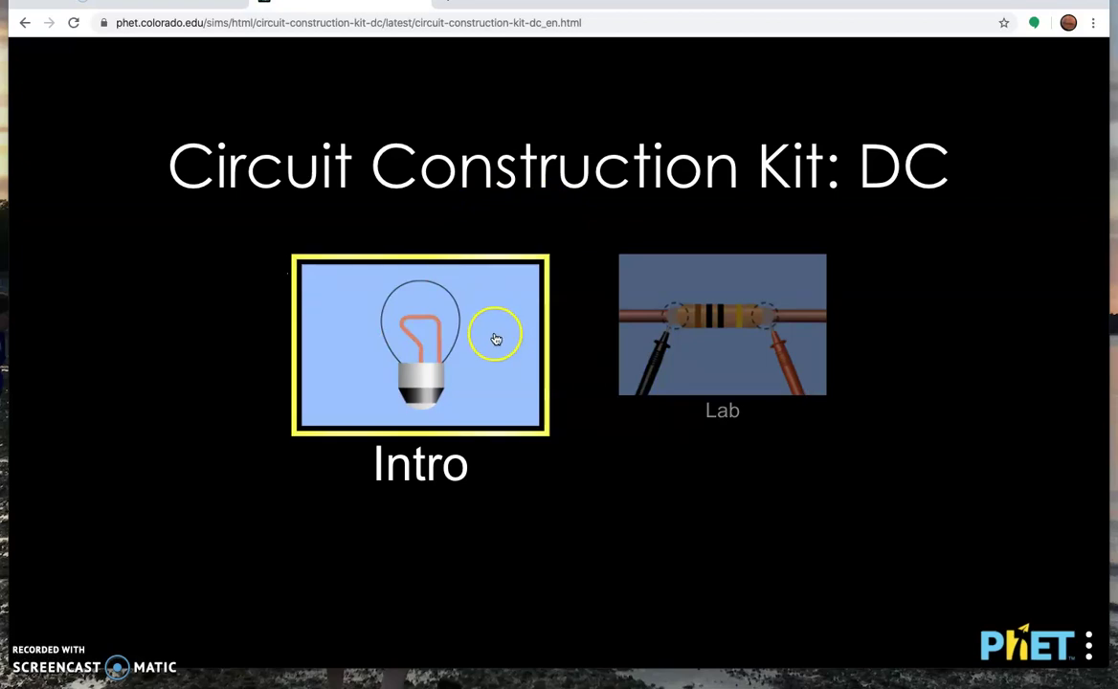
left_click(732, 328)
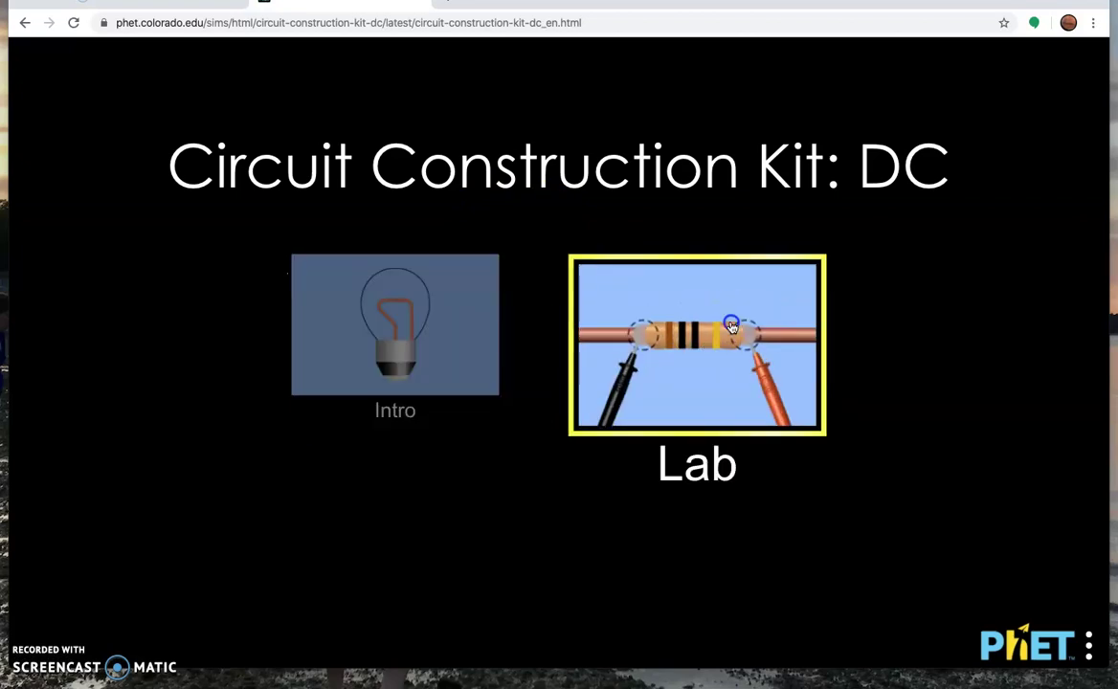
left_click(703, 327)
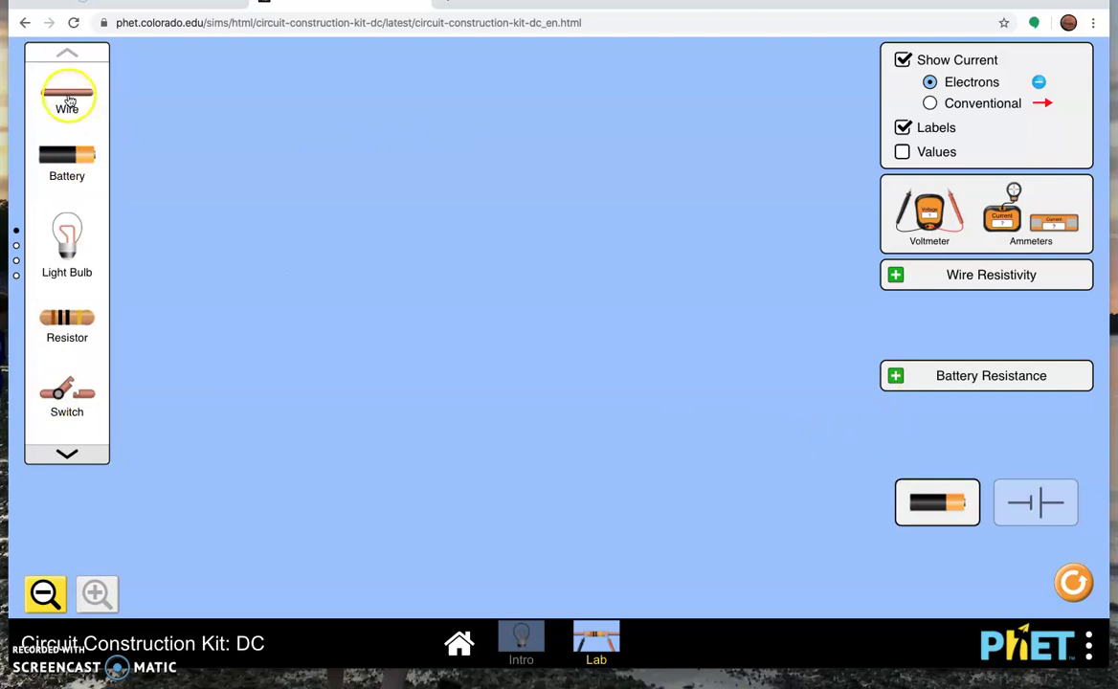
Stack a wire, battery, light bulb, resistor and switch down the left, plus a fuse at top
left_click_drag(65, 91, 204, 83)
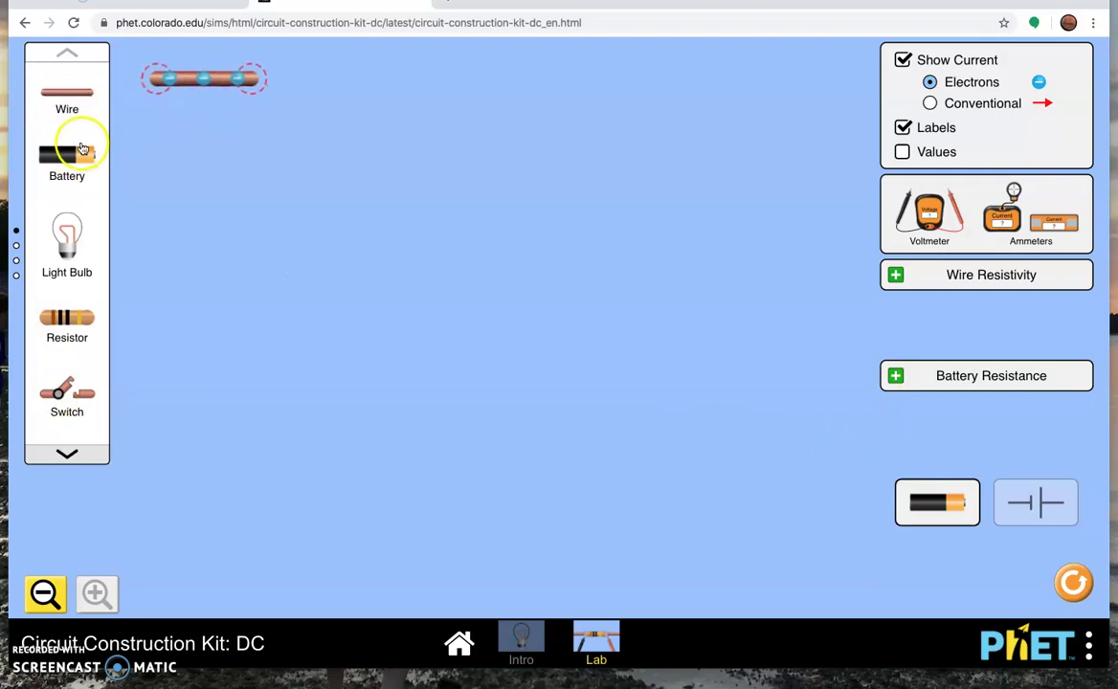
left_click_drag(67, 155, 203, 148)
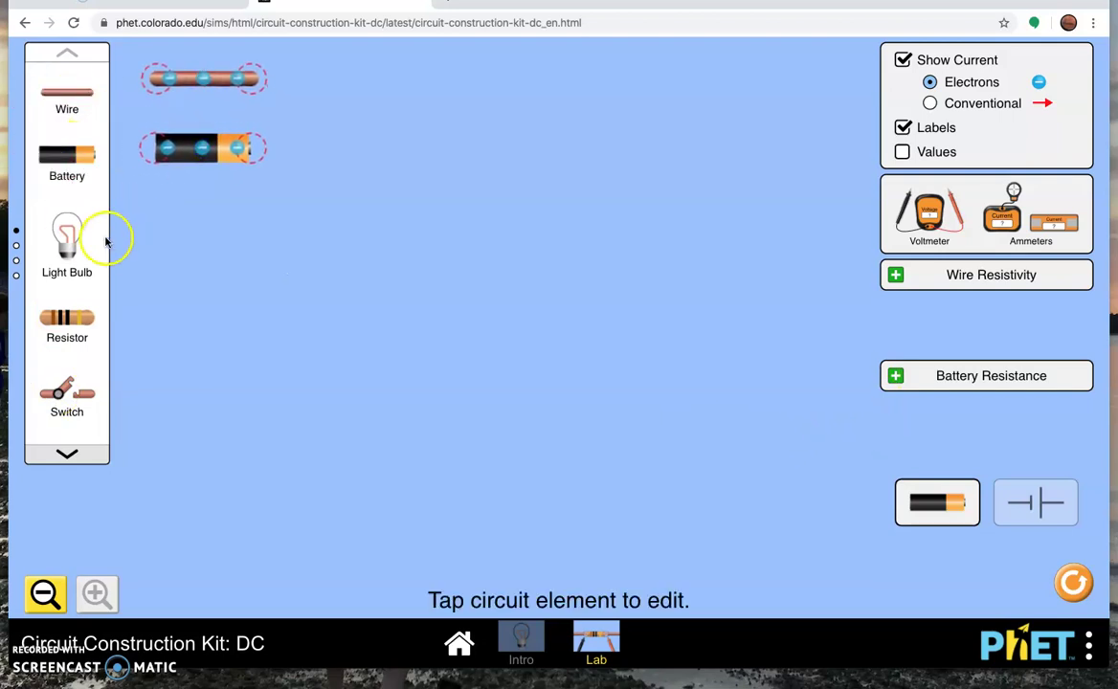
left_click_drag(67, 239, 181, 284)
left_click_drag(67, 321, 206, 368)
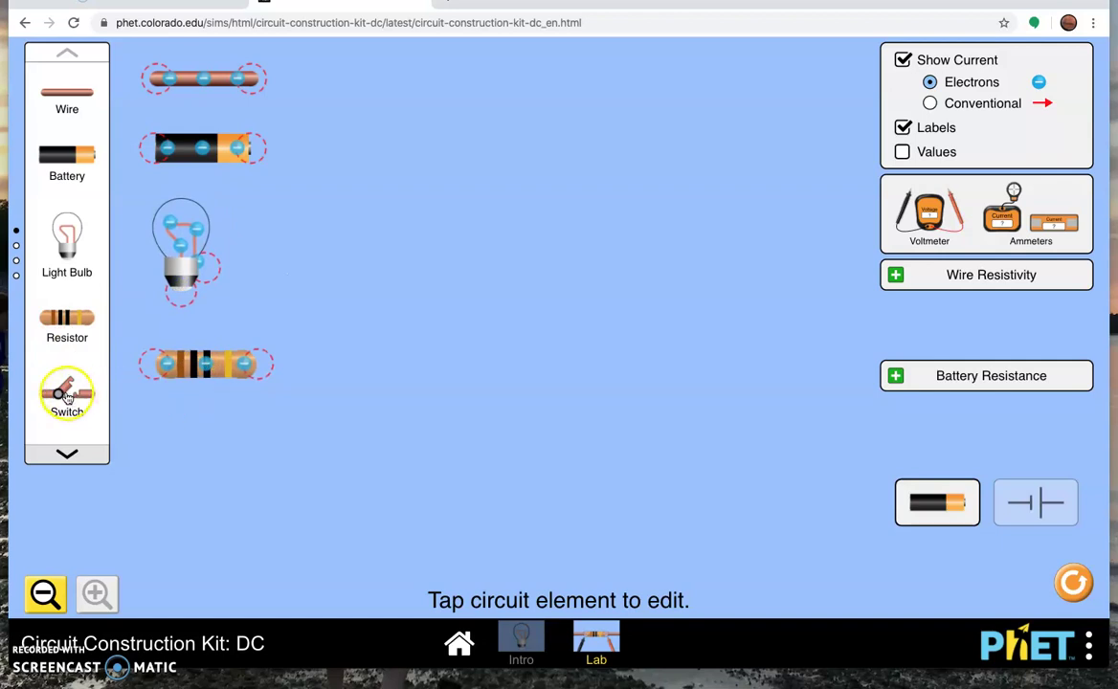
left_click_drag(67, 390, 199, 453)
left_click(69, 455)
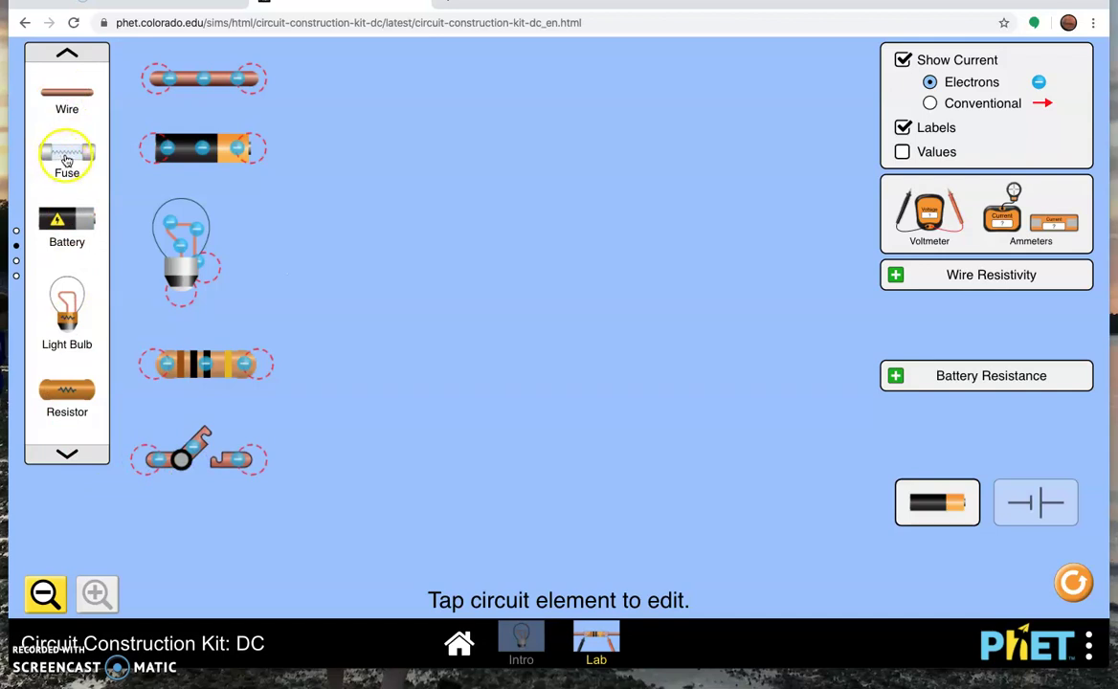
left_click_drag(65, 158, 400, 82)
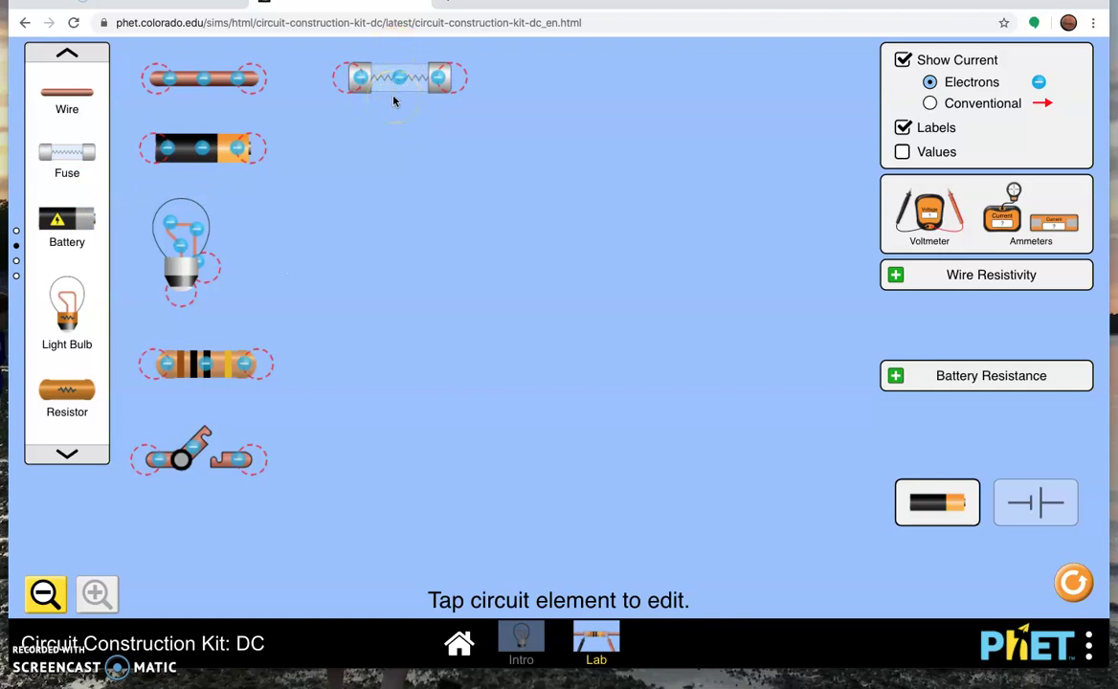
Inspect the fuse, wire, battery and bulb settings, then delete the fuse
left_click(395, 108)
left_click(383, 82)
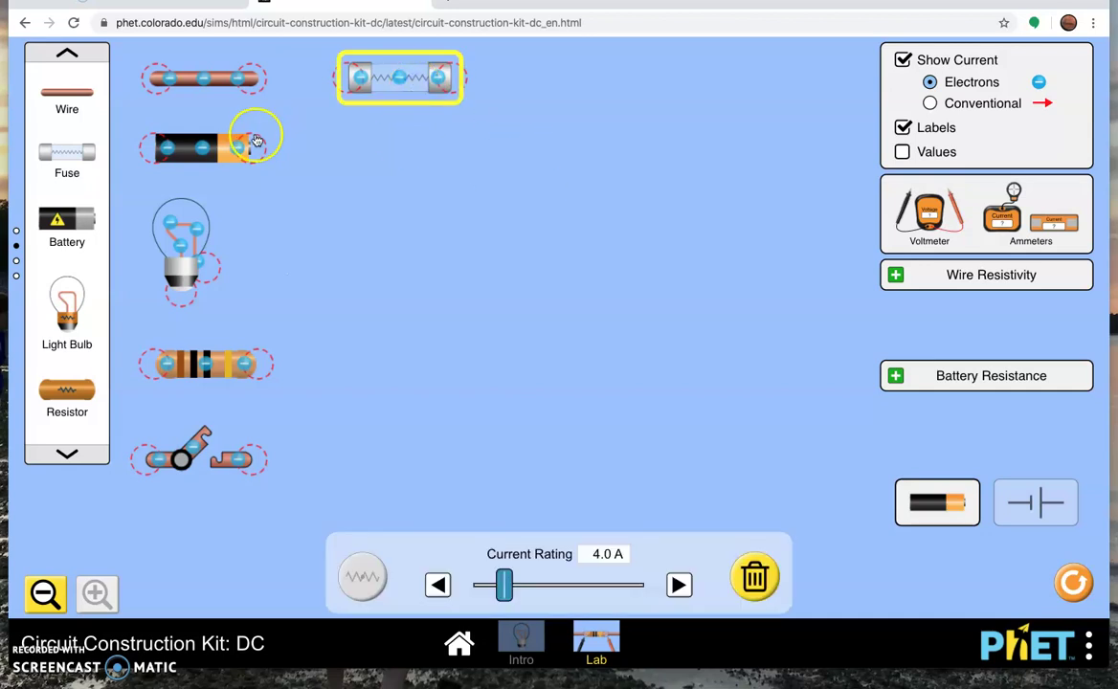
left_click(209, 79)
left_click(201, 153)
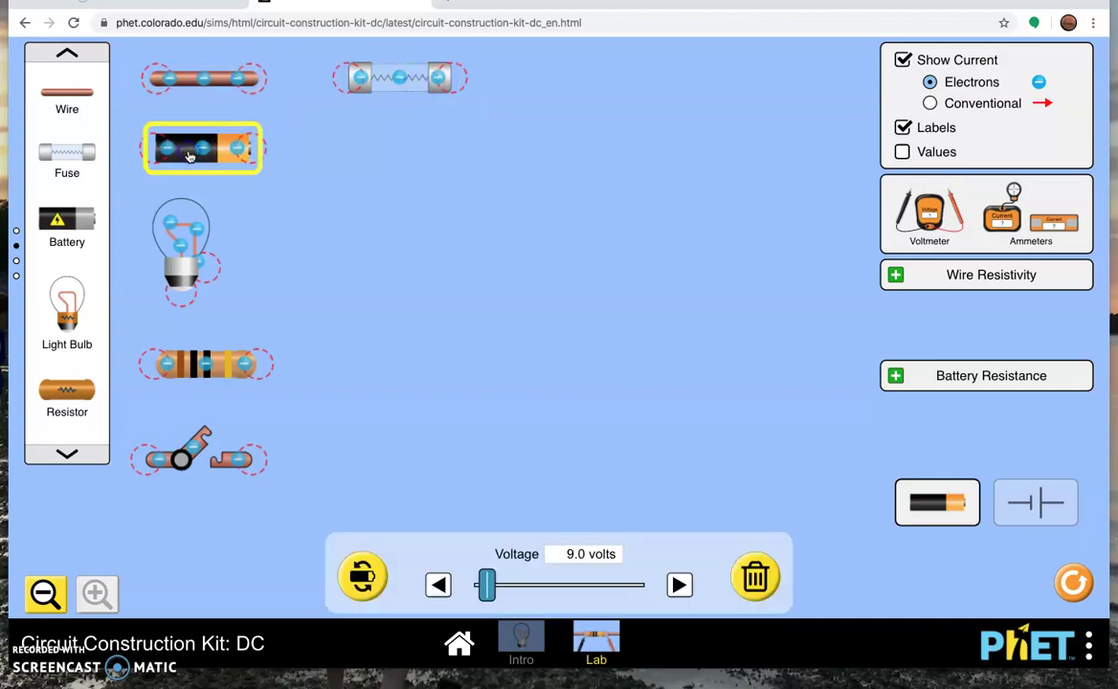
left_click(180, 232)
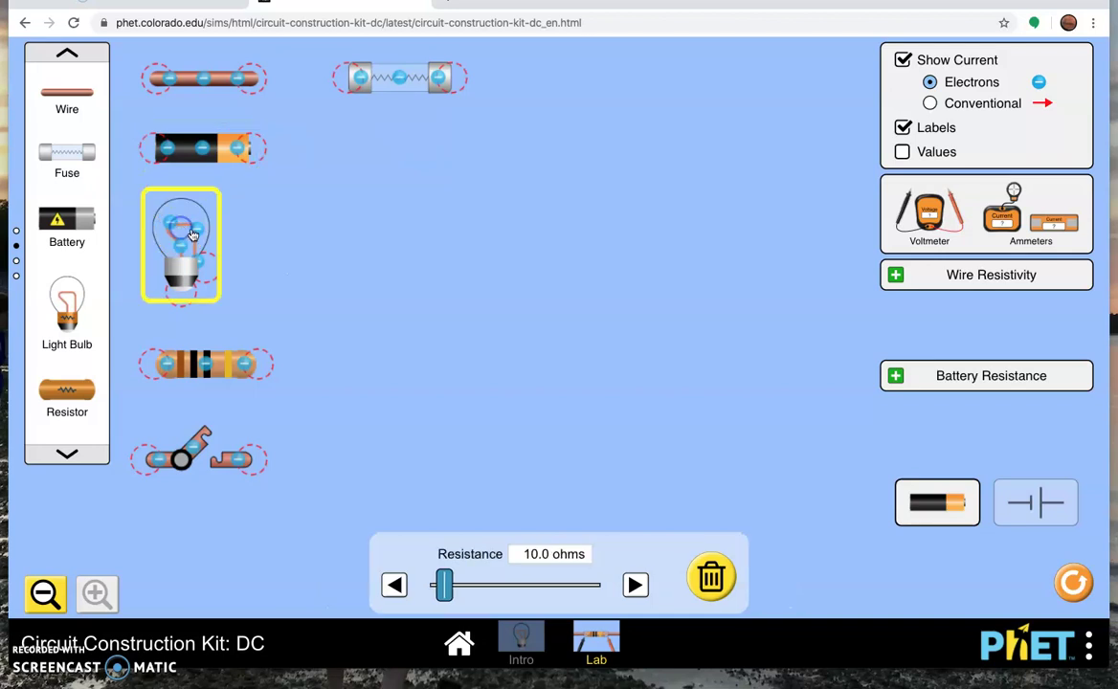
left_click(421, 85)
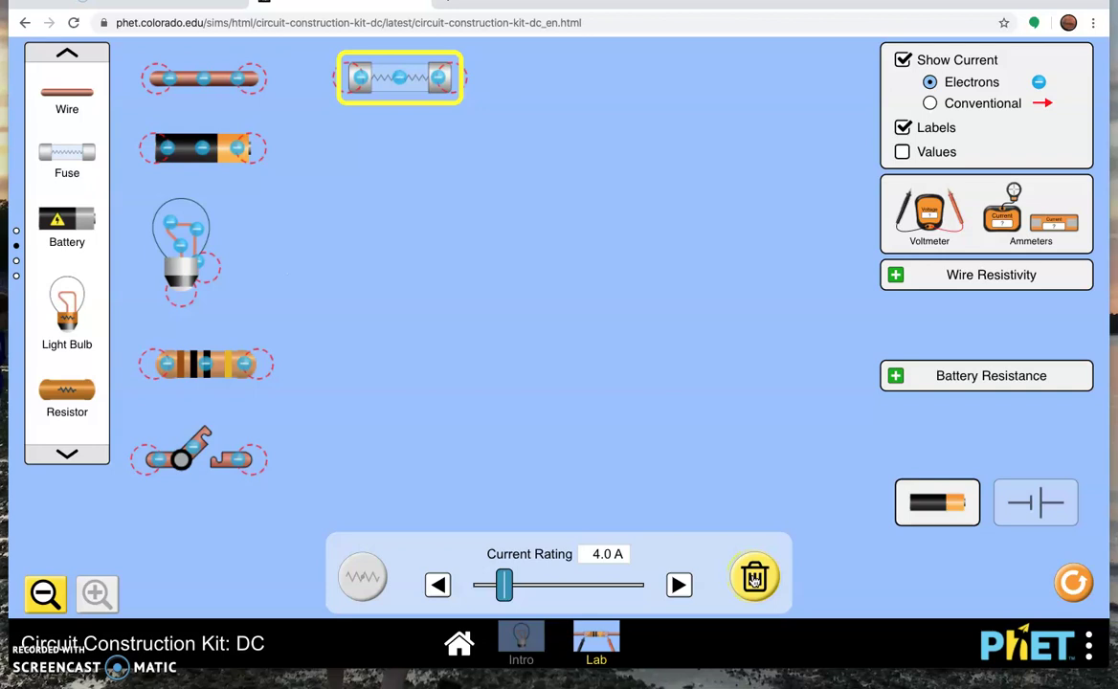
left_click(755, 578)
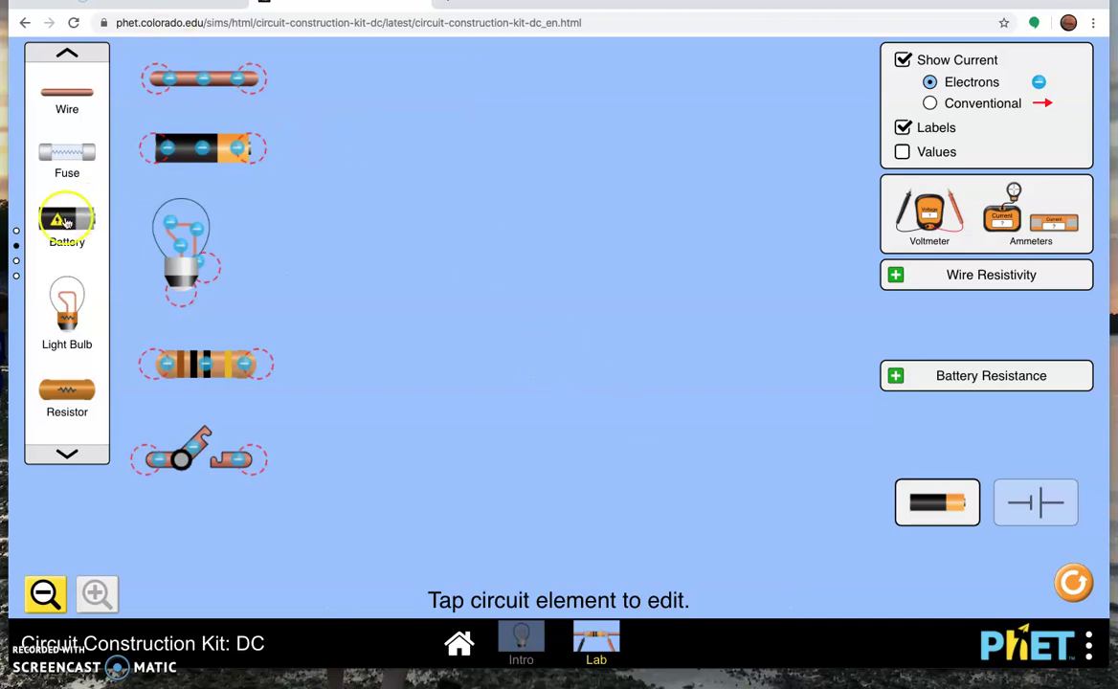
Add a high-voltage battery, set batteries to 120 V and 100000 V, and add another bulb and resistor
left_click_drag(67, 222, 364, 152)
left_click(206, 143)
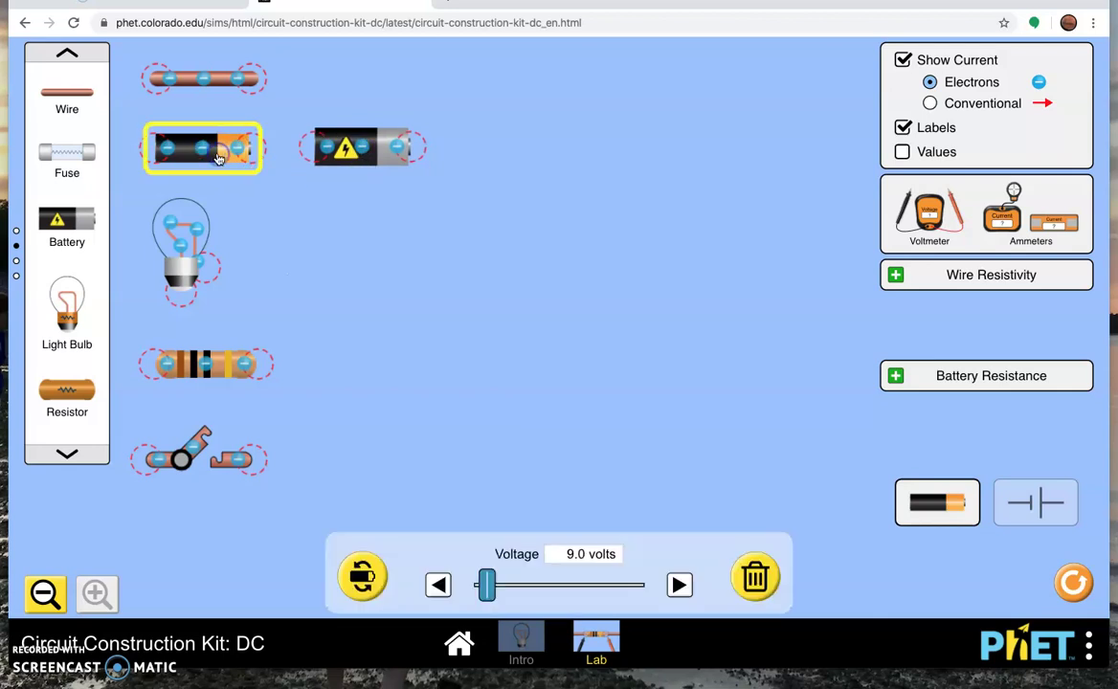
left_click_drag(487, 590, 668, 595)
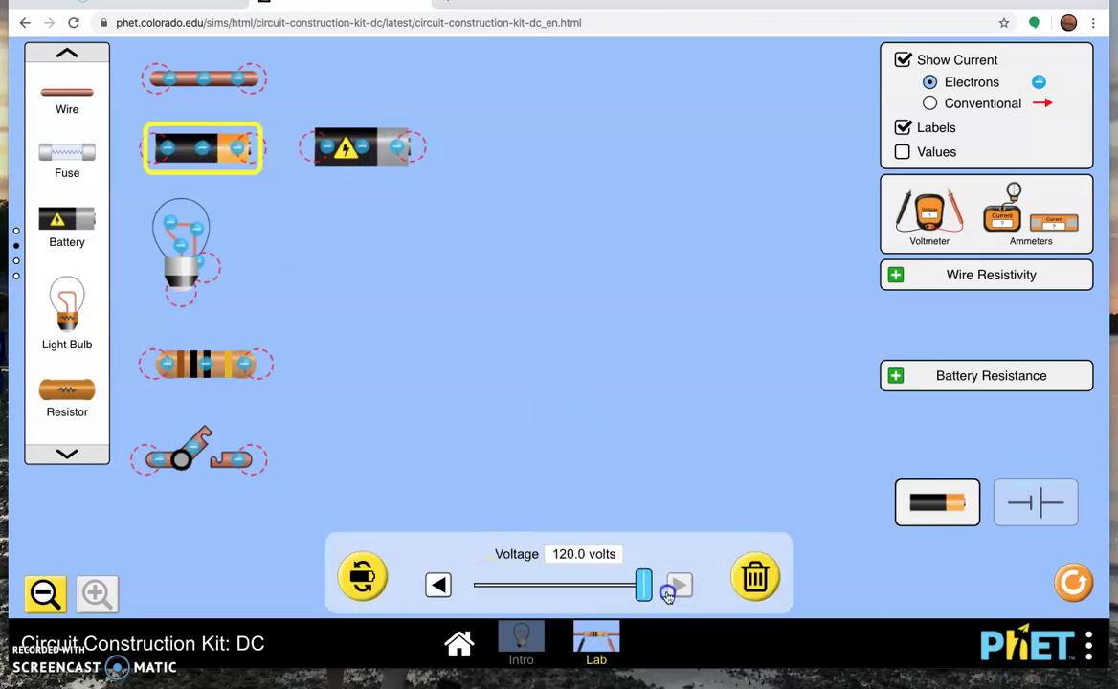
left_click(349, 146)
left_click_drag(481, 594, 660, 594)
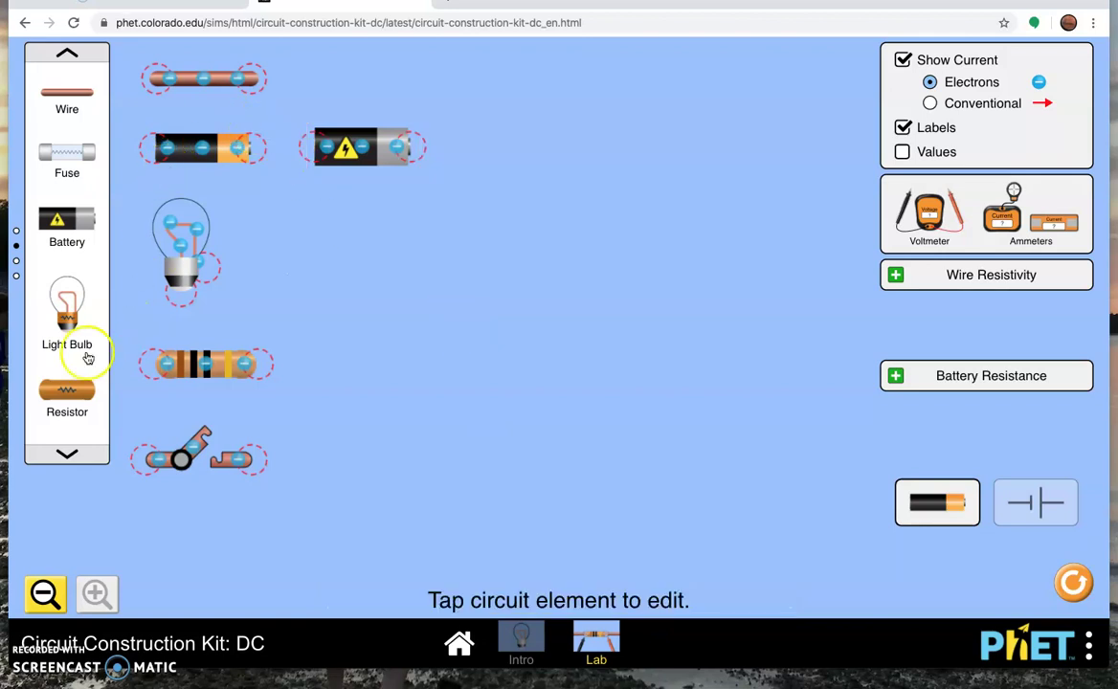
left_click_drag(76, 352, 279, 285)
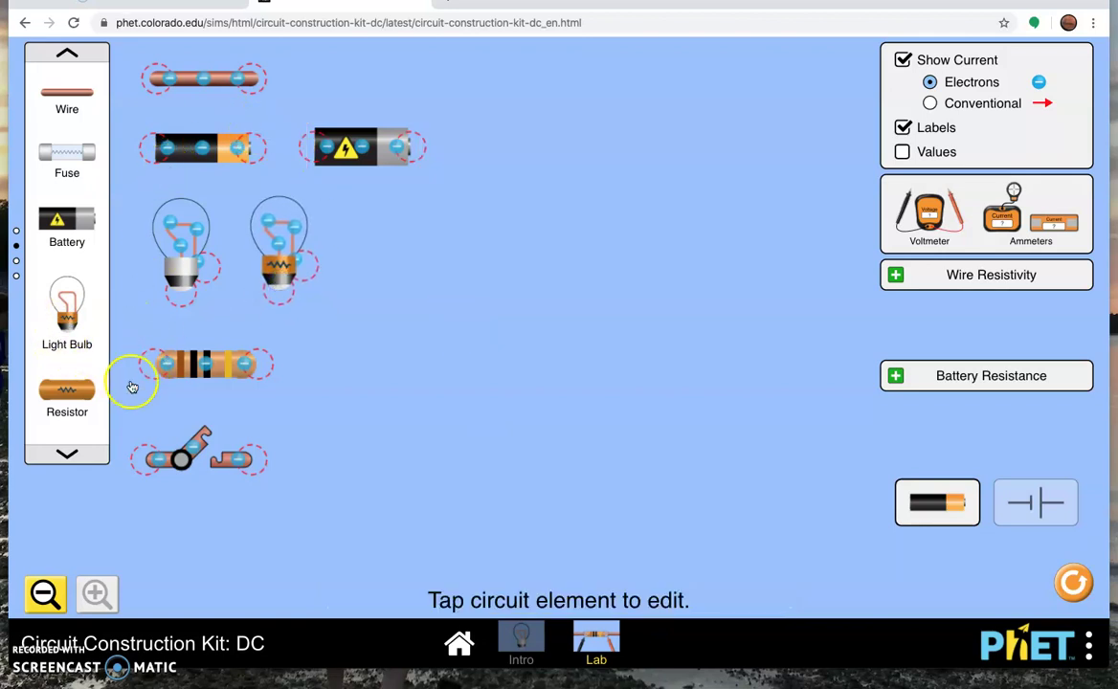
left_click_drag(67, 391, 365, 369)
Drop a dollar bill, paper clip, coin, eraser, hand, dog and pencil on the canvas's right side
left_click(76, 450)
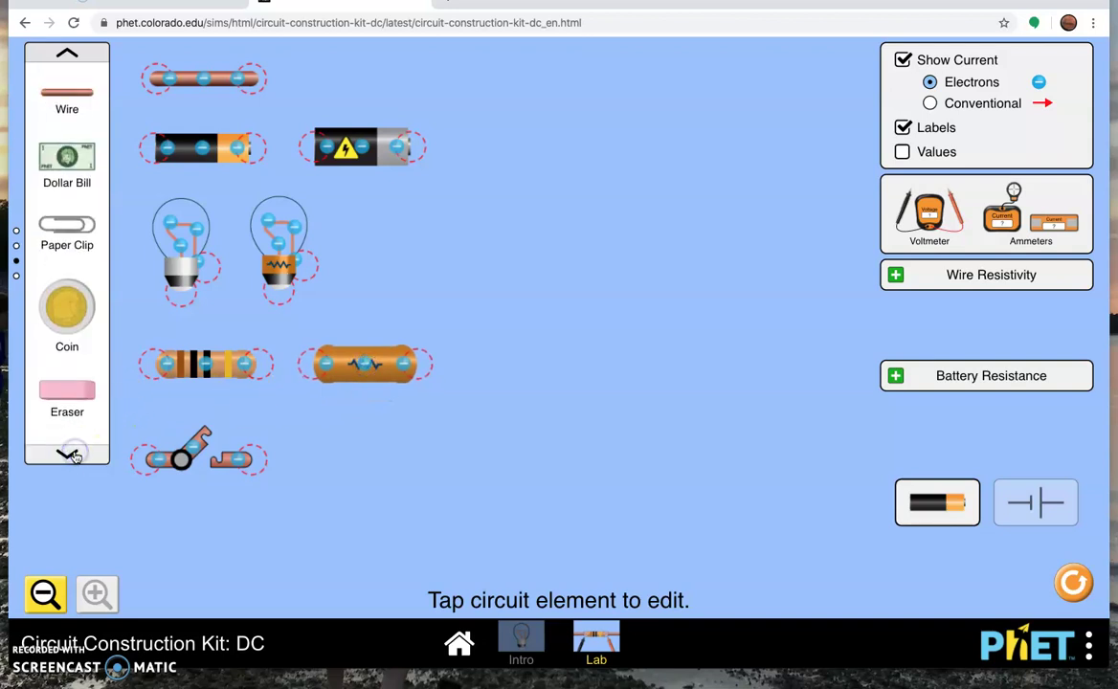
mouse_move(81, 165)
left_mouse_down()
mouse_move(73, 151)
mouse_move(205, 165)
mouse_move(653, 146)
mouse_move(603, 146)
left_mouse_up()
left_click_drag(67, 225, 572, 219)
left_click_drag(67, 306, 571, 304)
left_click_drag(80, 389, 596, 392)
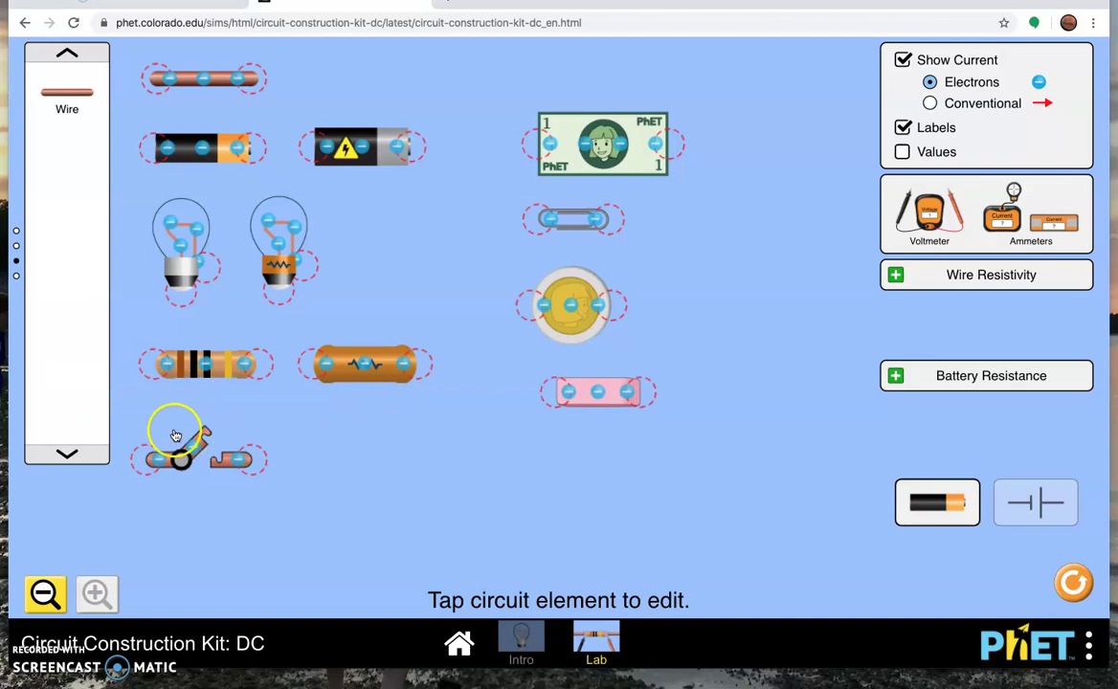
left_click(84, 453)
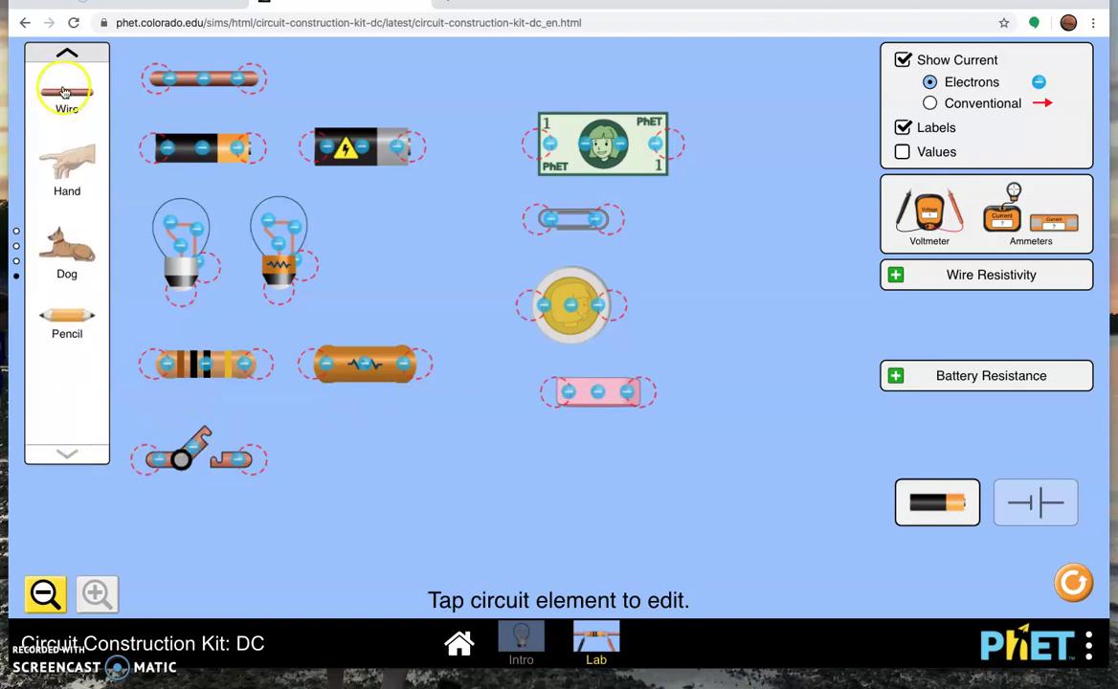
left_click_drag(67, 168, 620, 478)
left_click_drag(59, 251, 759, 246)
mouse_move(67, 316)
left_mouse_down()
mouse_move(583, 346)
mouse_move(771, 340)
mouse_move(755, 339)
left_mouse_up()
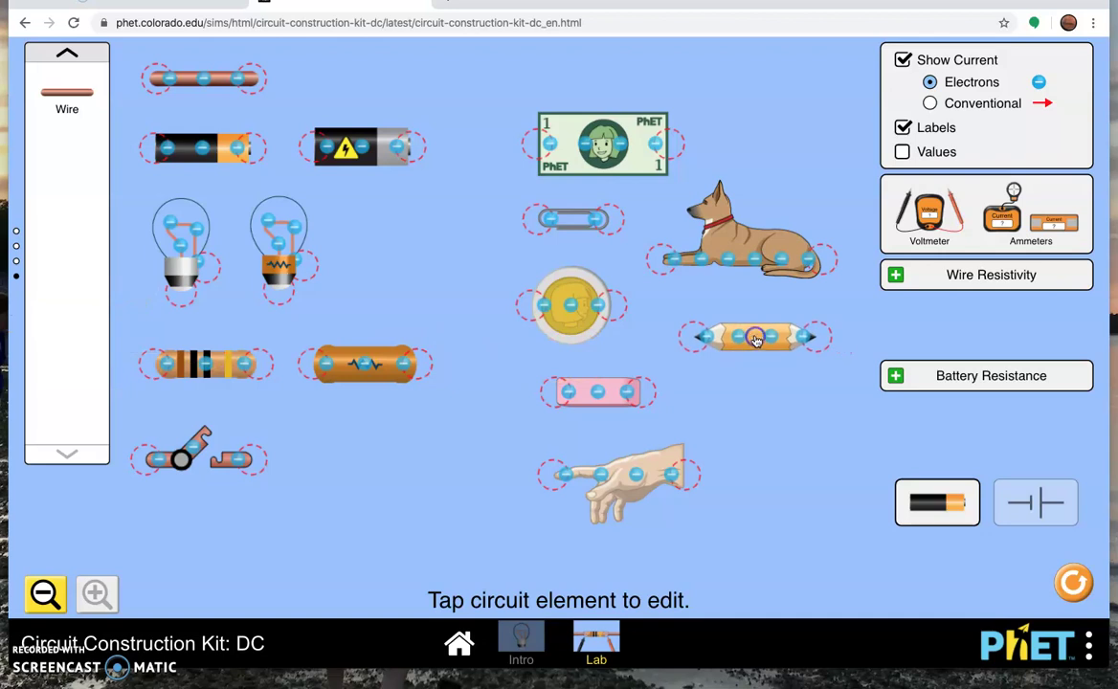
Reload the browser page to reset the simulation canvas
left_click(73, 22)
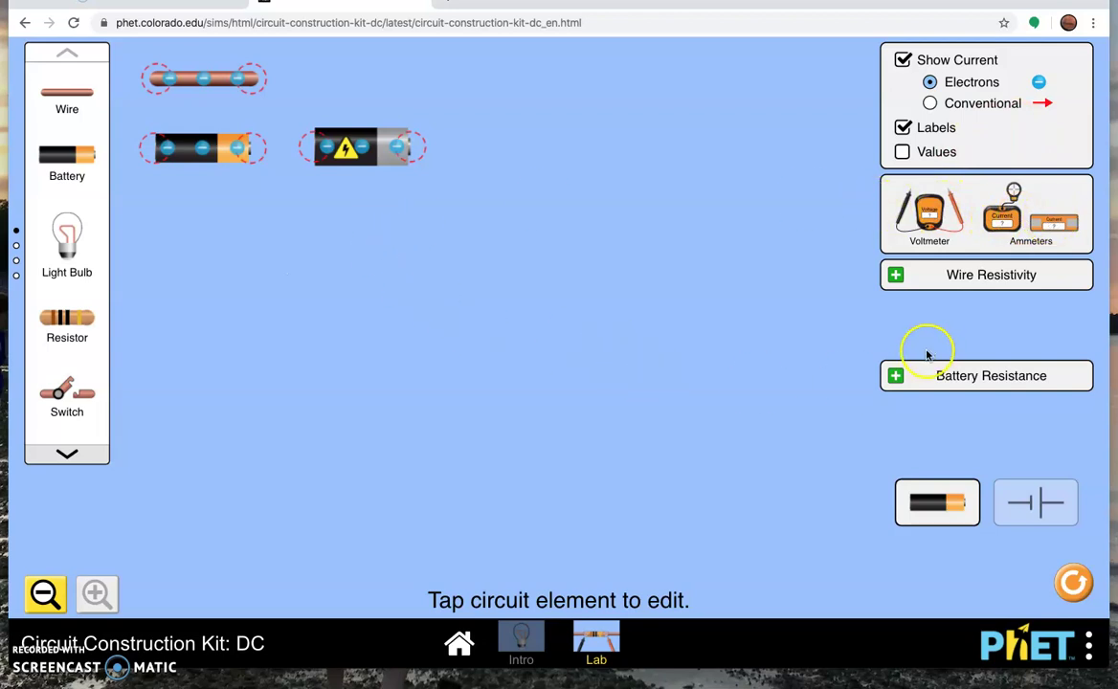
left_click(895, 276)
left_click(911, 328)
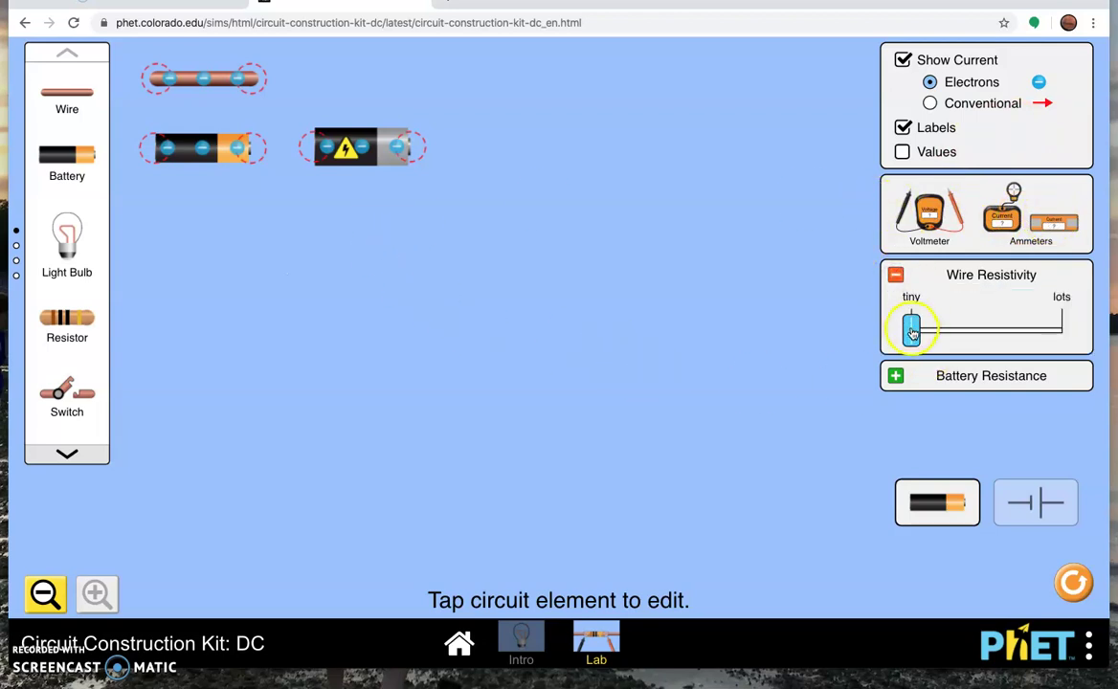
mouse_move(911, 330)
left_mouse_down()
mouse_move(1083, 325)
mouse_move(899, 325)
left_mouse_up()
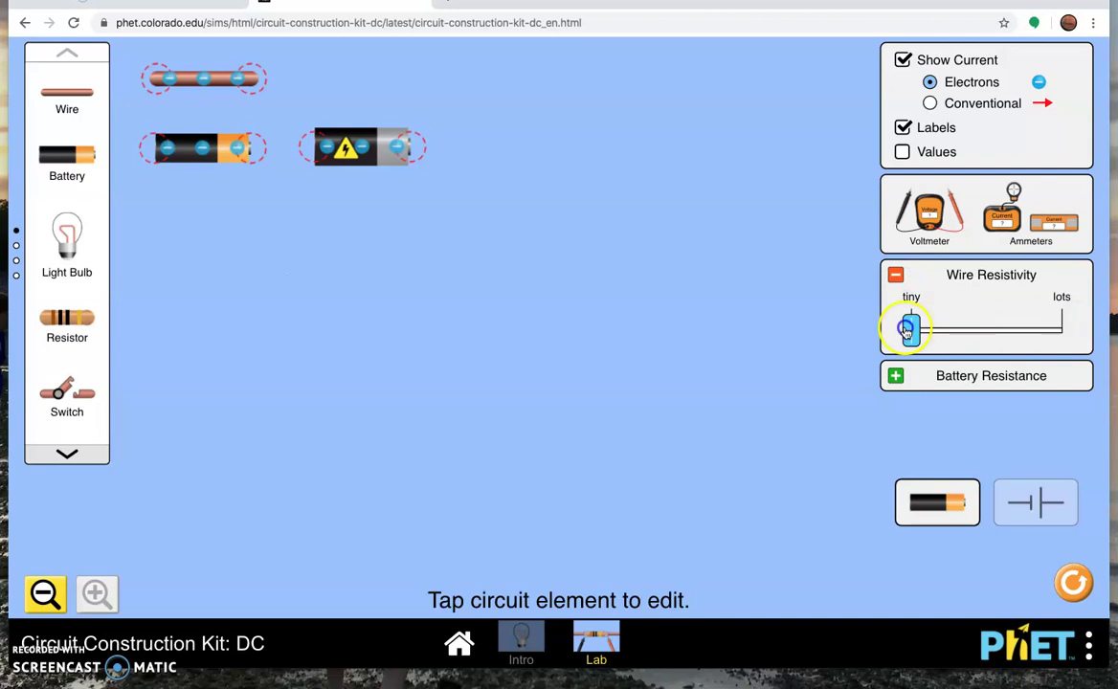
left_click(894, 277)
left_click(895, 375)
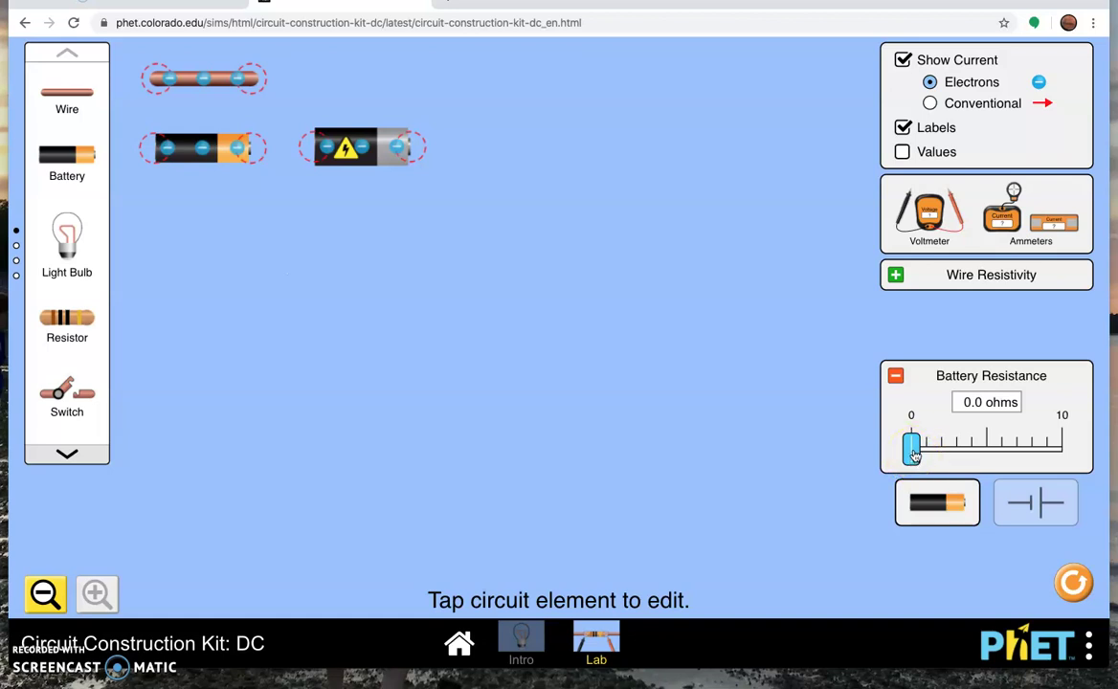
mouse_move(914, 453)
left_mouse_down()
mouse_move(1033, 454)
mouse_move(911, 452)
left_mouse_up()
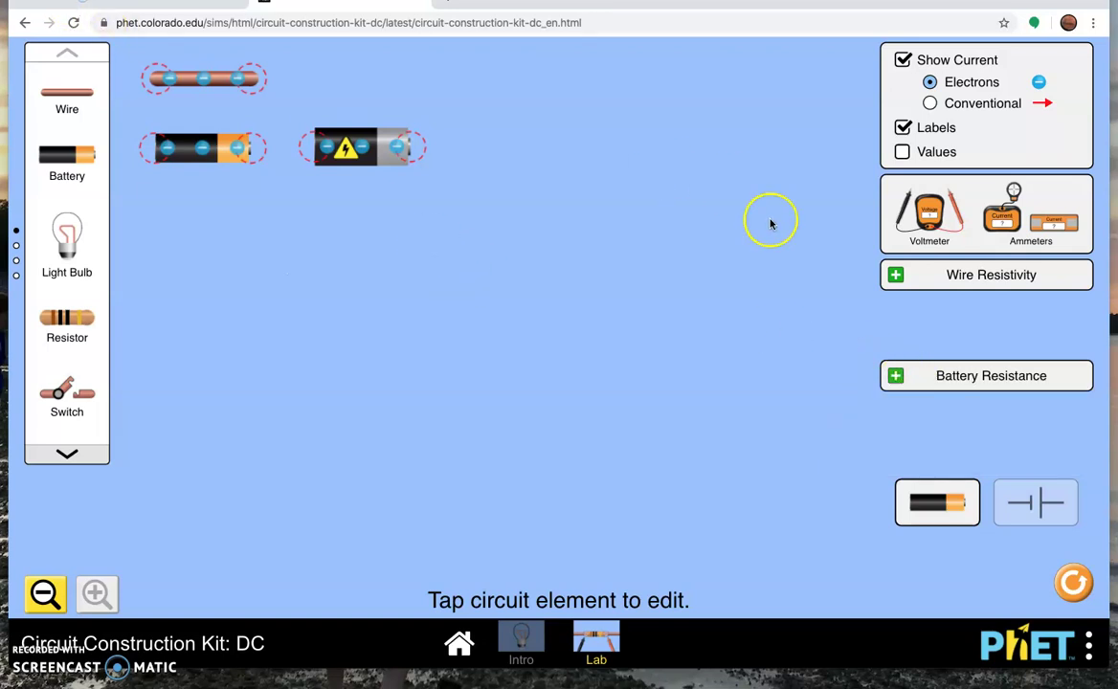
left_click(895, 375)
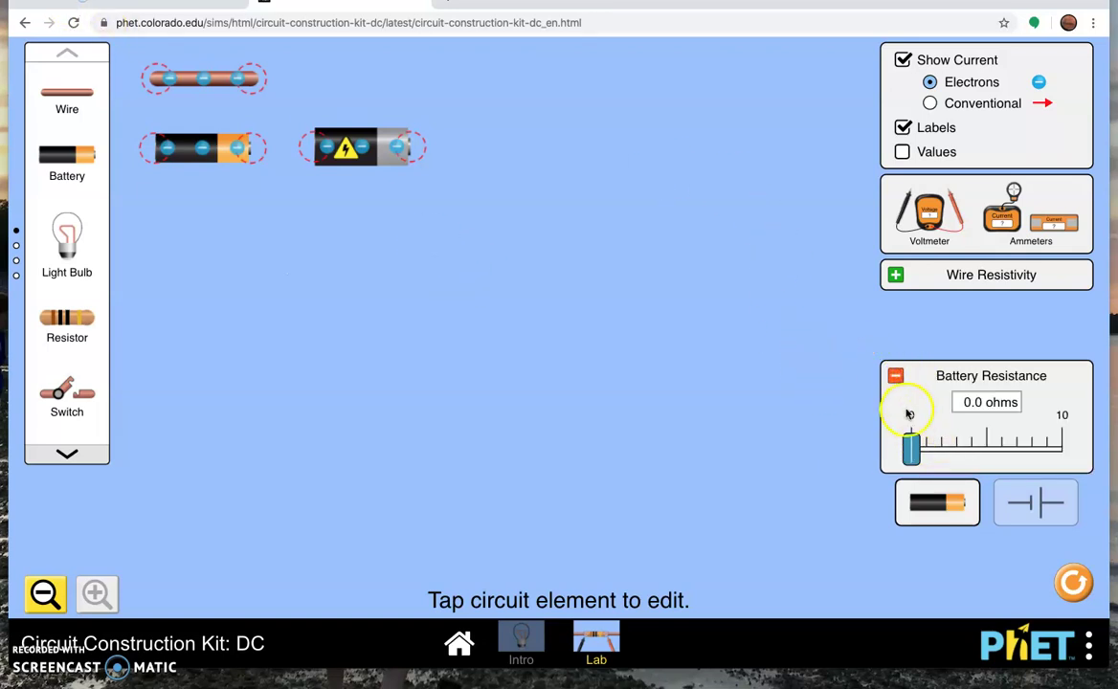
left_click(895, 375)
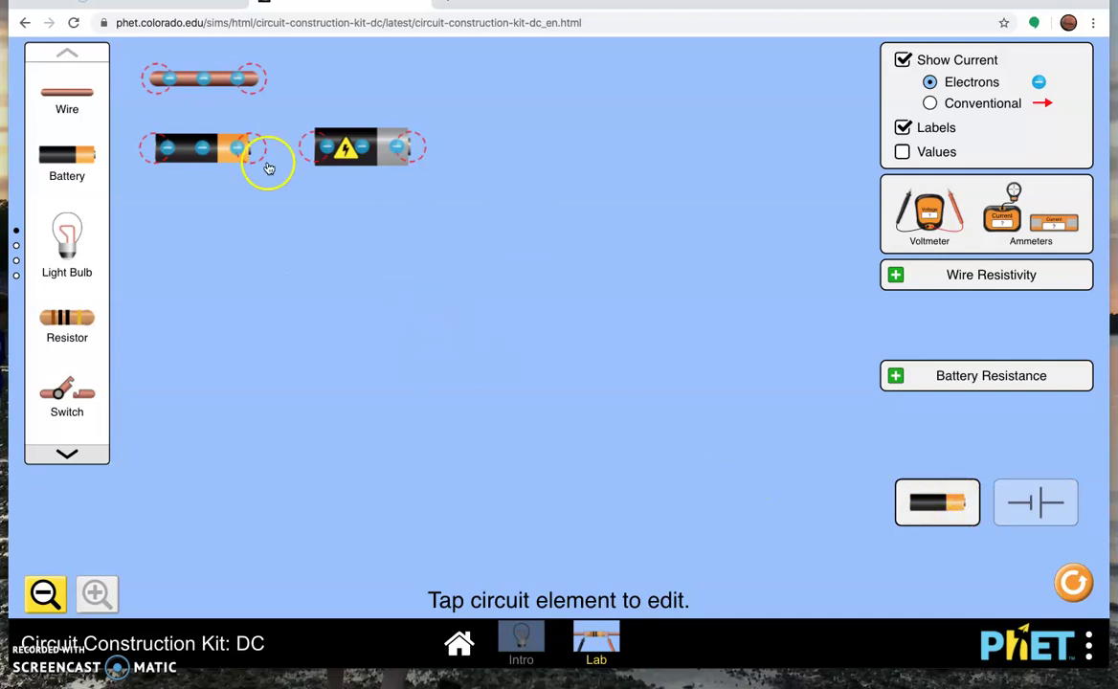
Preview schematic view, return to lifelike, and move the high-voltage battery to the top-right corner
left_click(1035, 509)
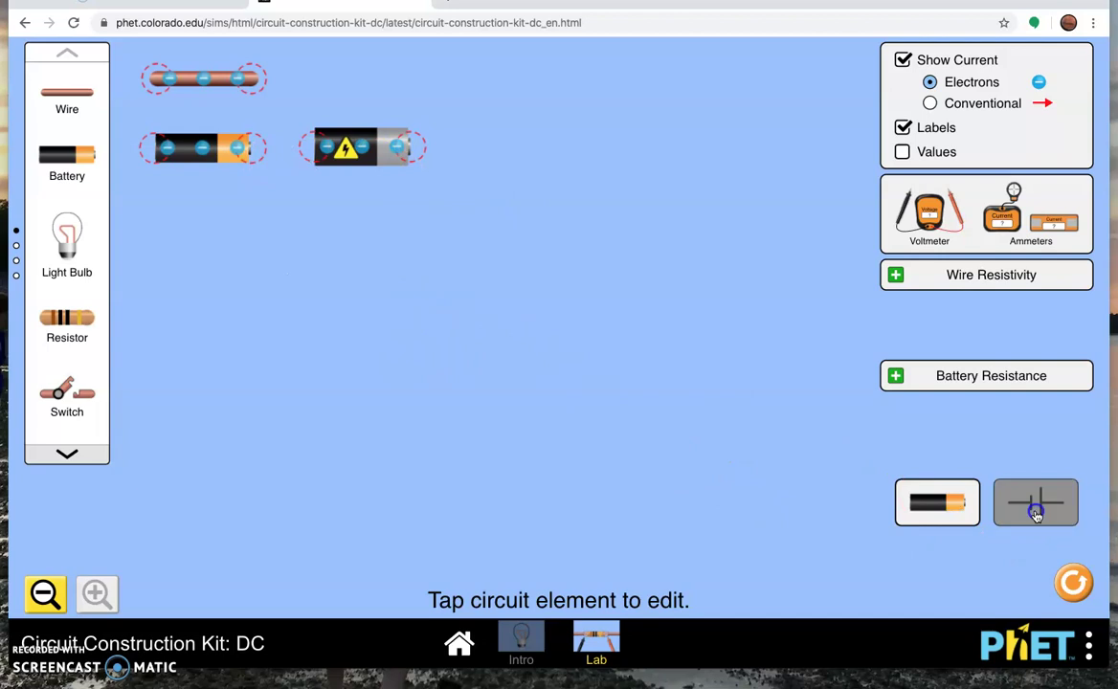
left_click(938, 502)
left_click_drag(368, 147, 775, 84)
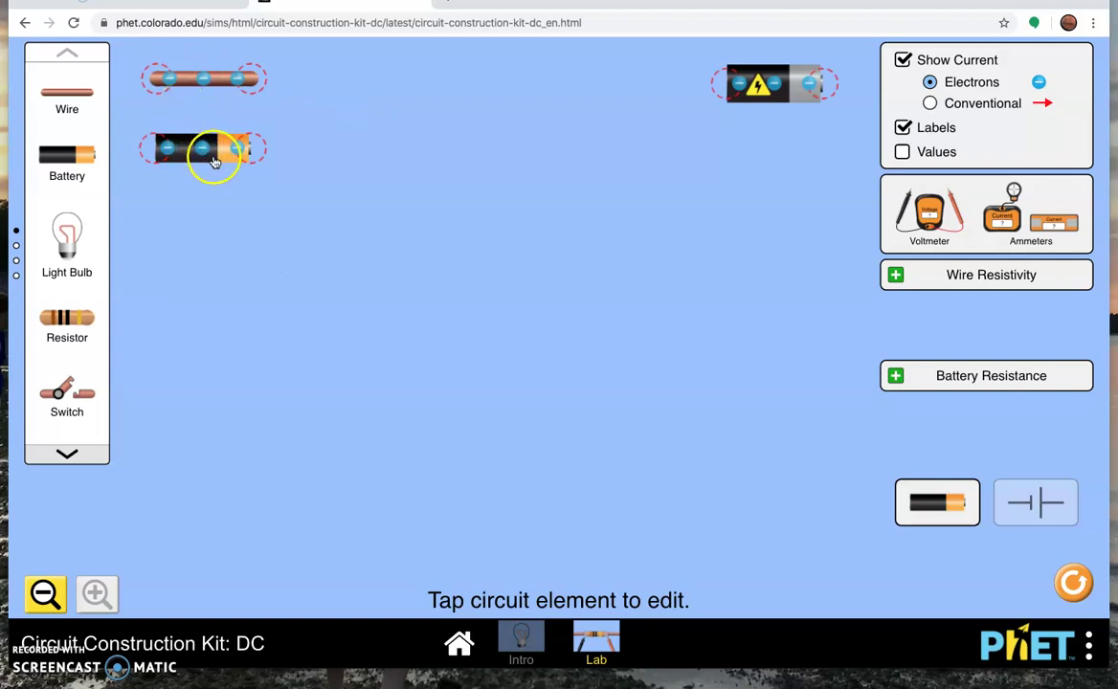
Centre the standard battery and join two wires across its terminals into a shorted triangular loop
left_click_drag(204, 156, 499, 176)
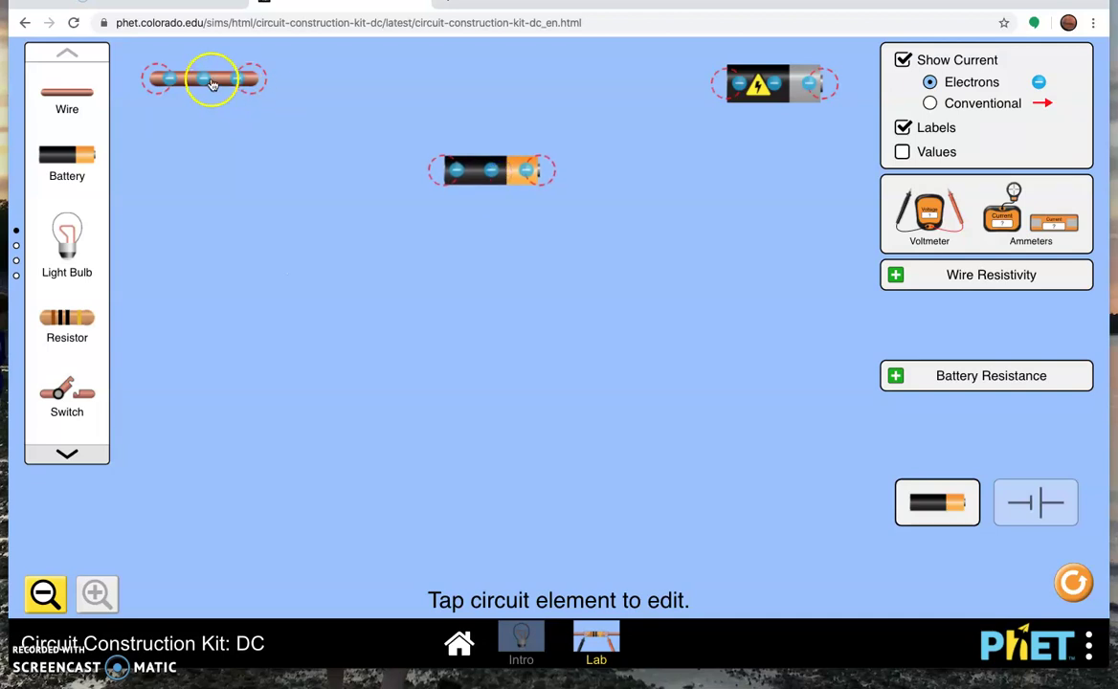
left_click_drag(212, 84, 453, 280)
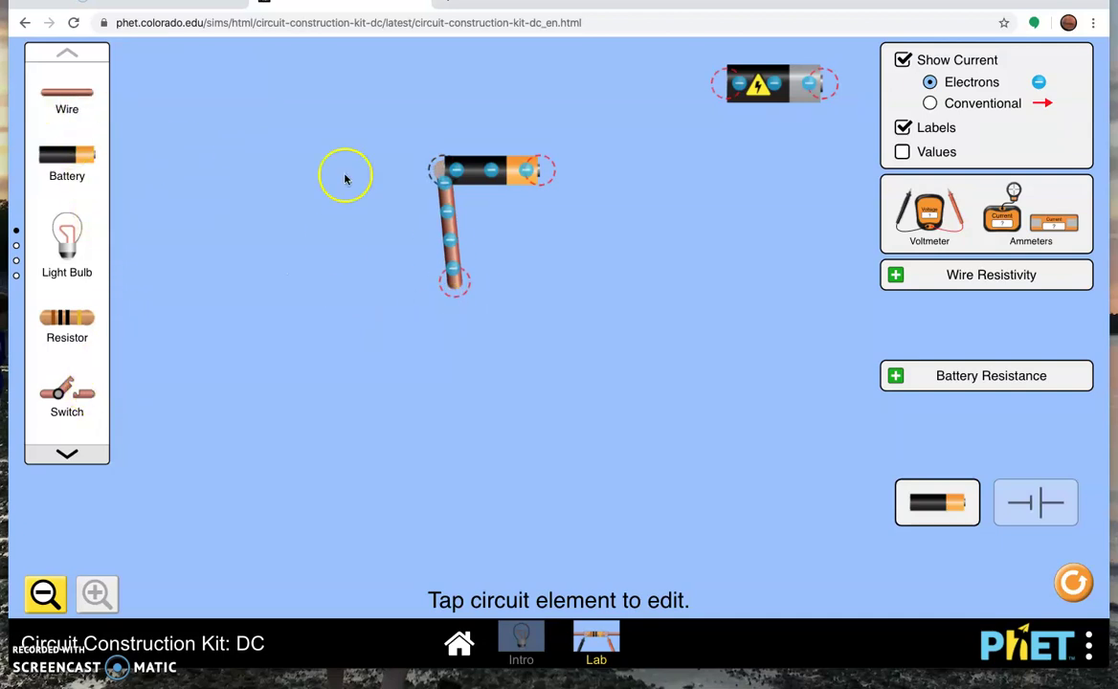
left_click_drag(77, 96, 552, 178)
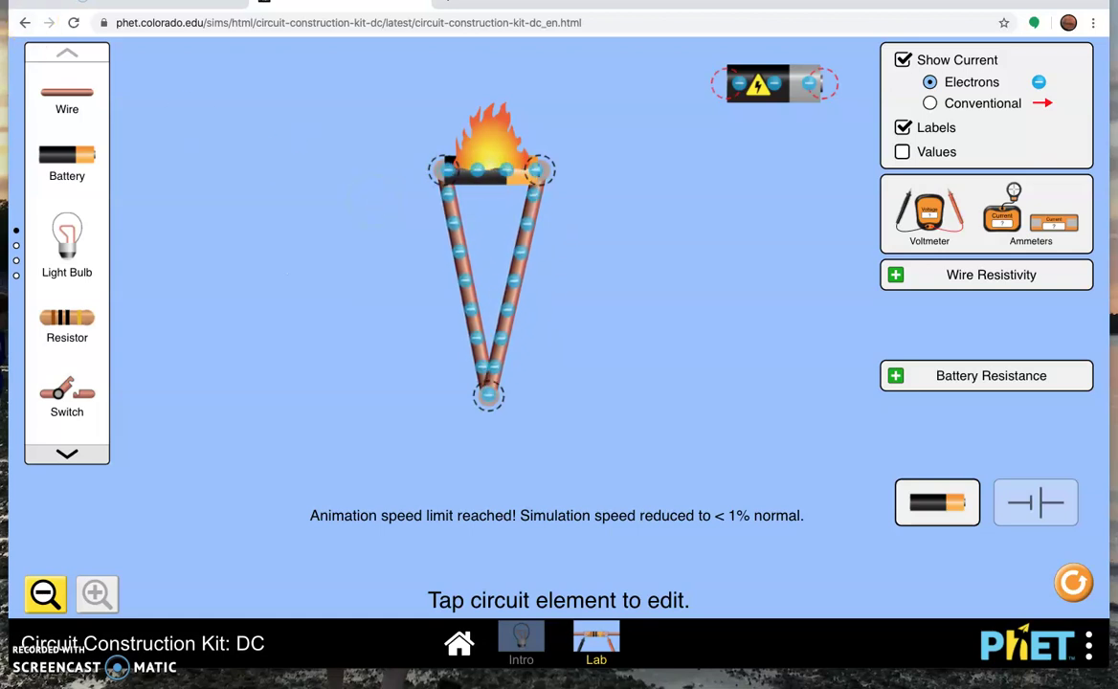
Cut the bottom wire junction, raise the battery, and attach a new resistor to the left wire's end
left_click(493, 404)
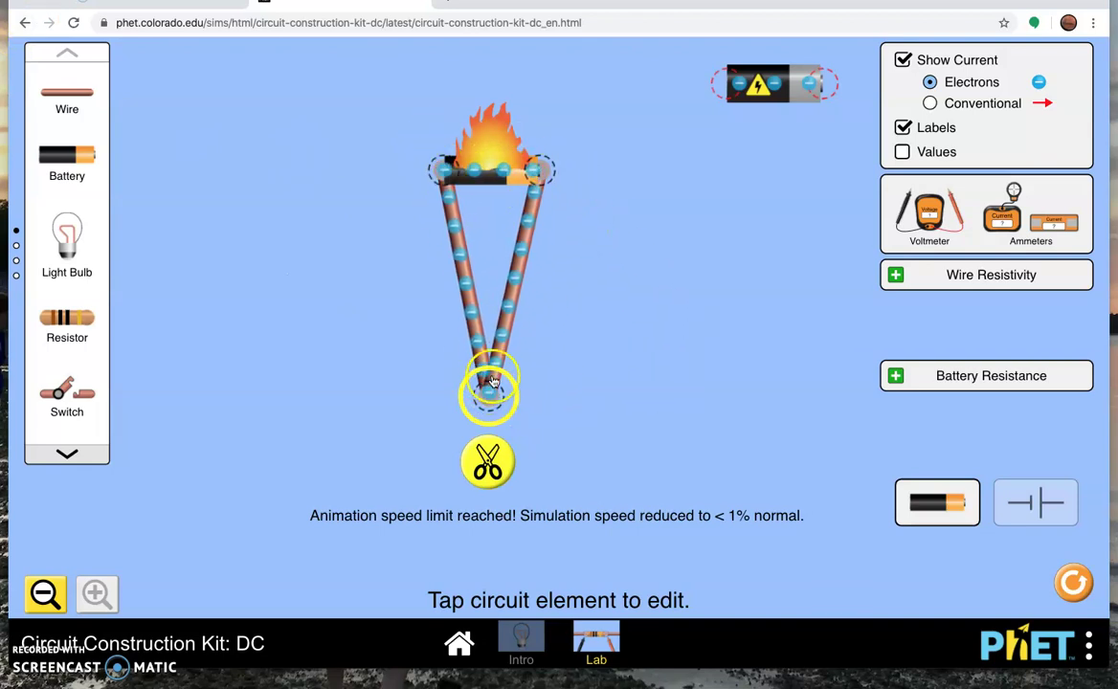
left_click(488, 464)
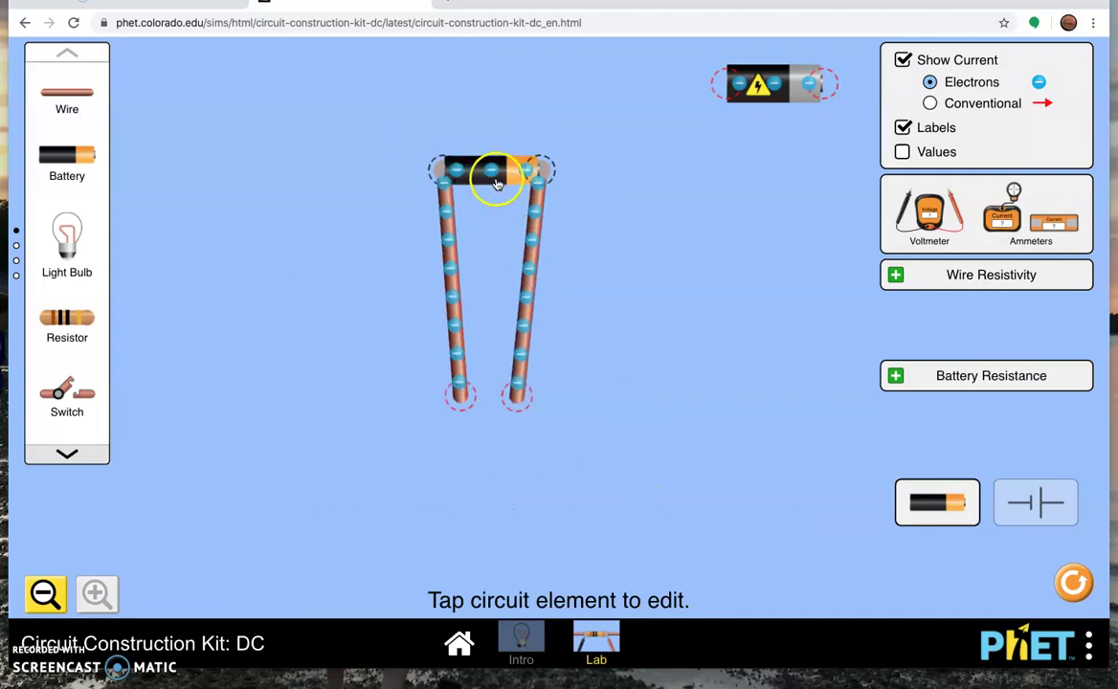
left_click_drag(505, 176, 505, 123)
left_click(511, 383)
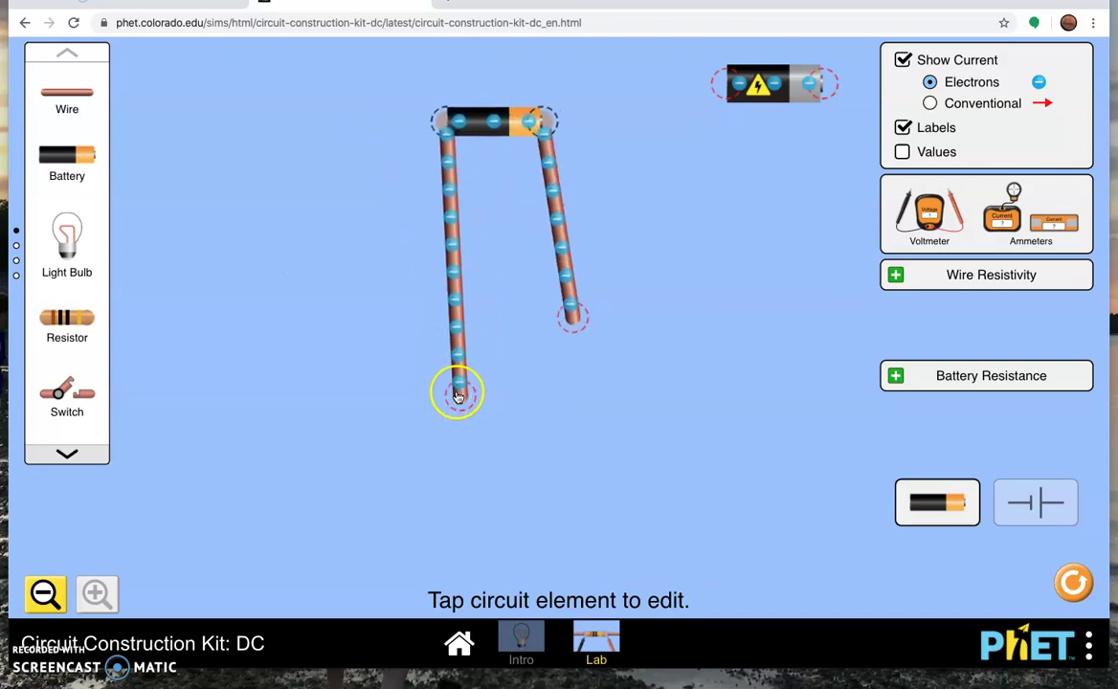
left_click_drag(458, 391, 409, 323)
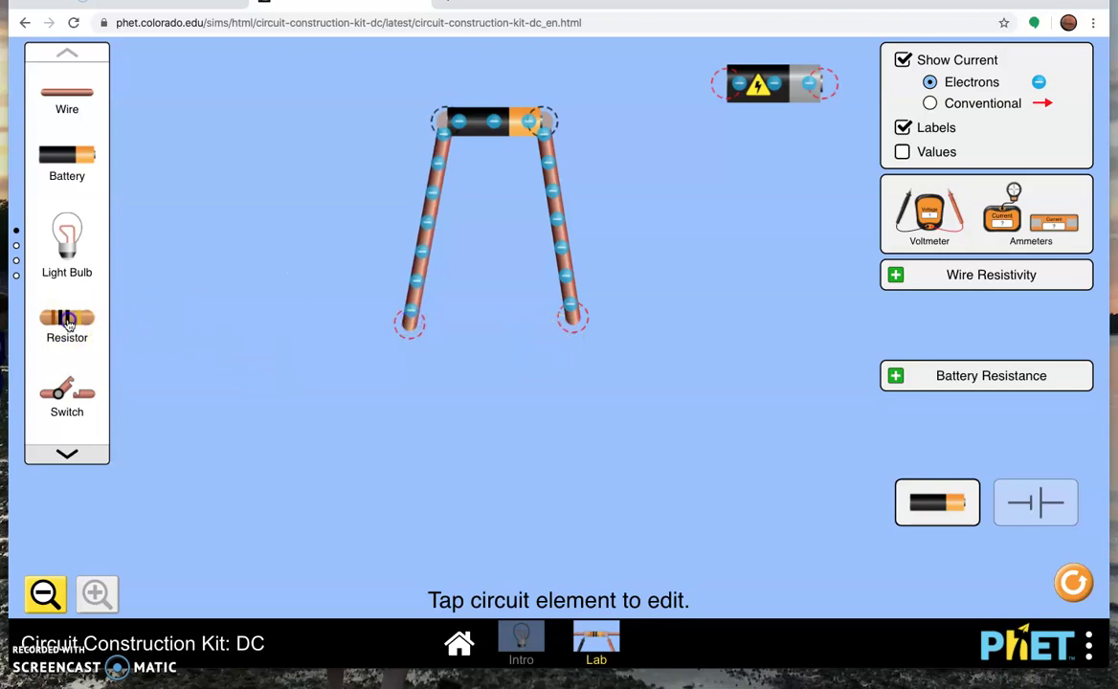
left_click_drag(67, 318, 469, 347)
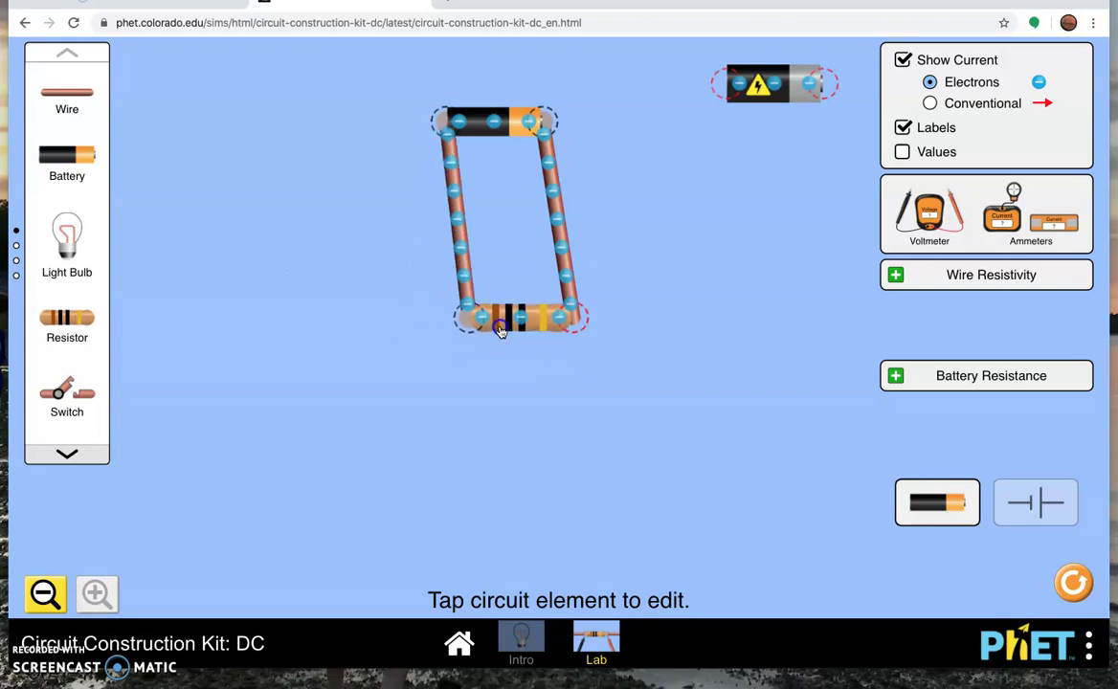
Join the resistor's right end to the right wire's loose end, closing the loop
left_click_drag(555, 328, 574, 325)
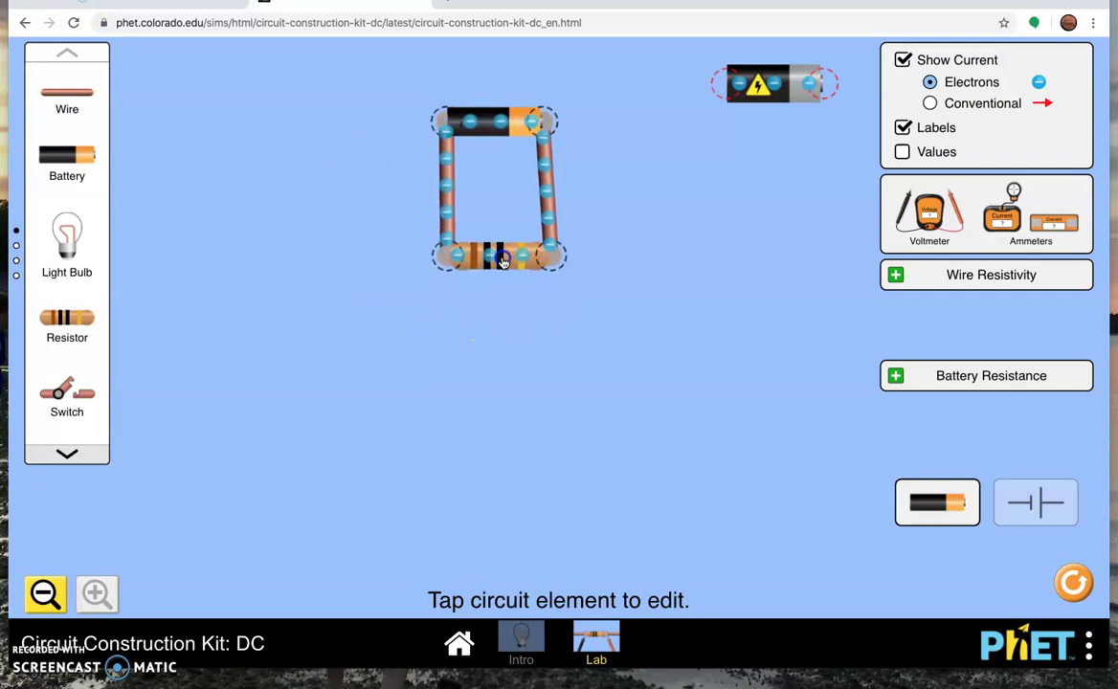
Select the loop's resistor and adjust its Resistance slider until it settles at 76.5 ohms
left_click(502, 261)
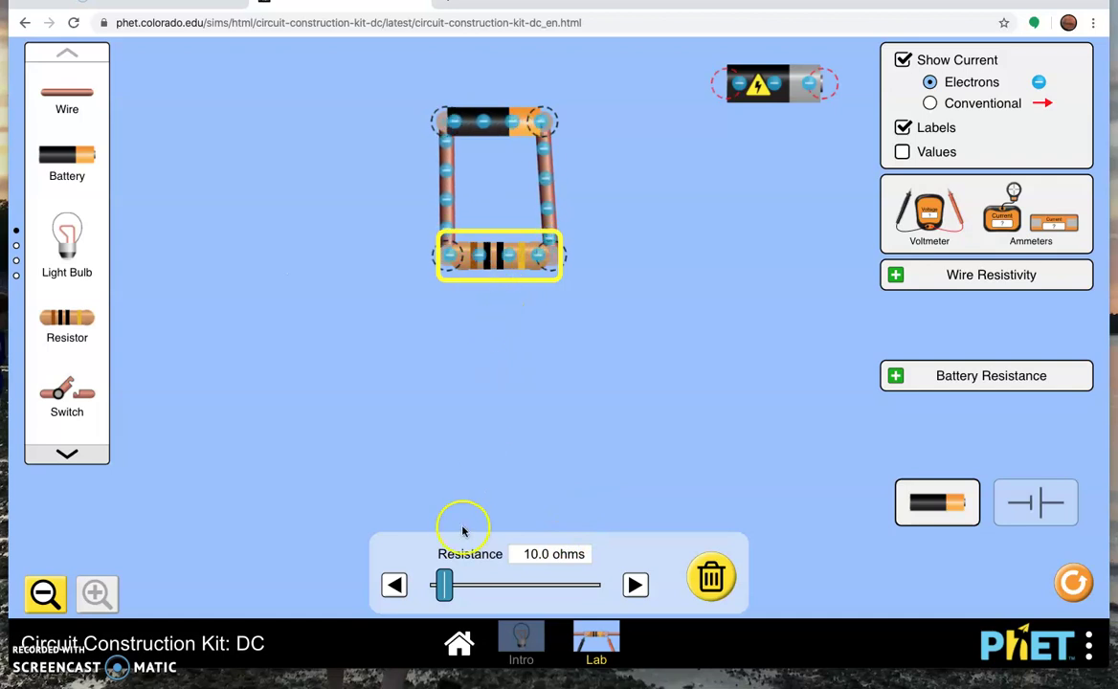
left_click_drag(444, 585, 432, 586)
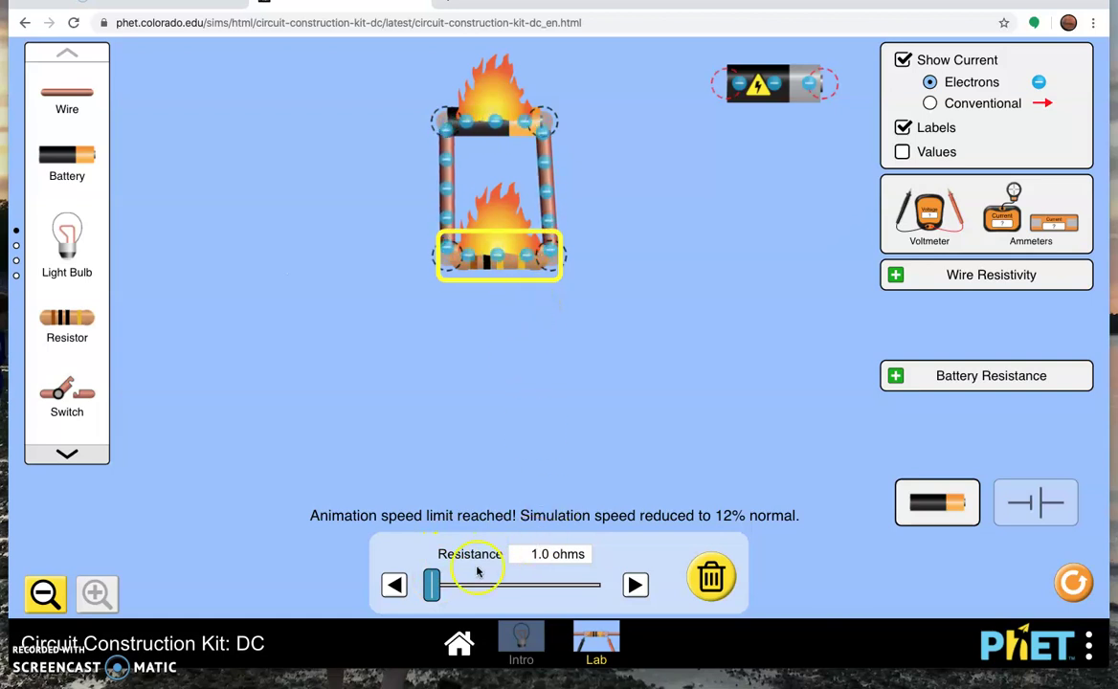
left_click_drag(432, 585, 613, 584)
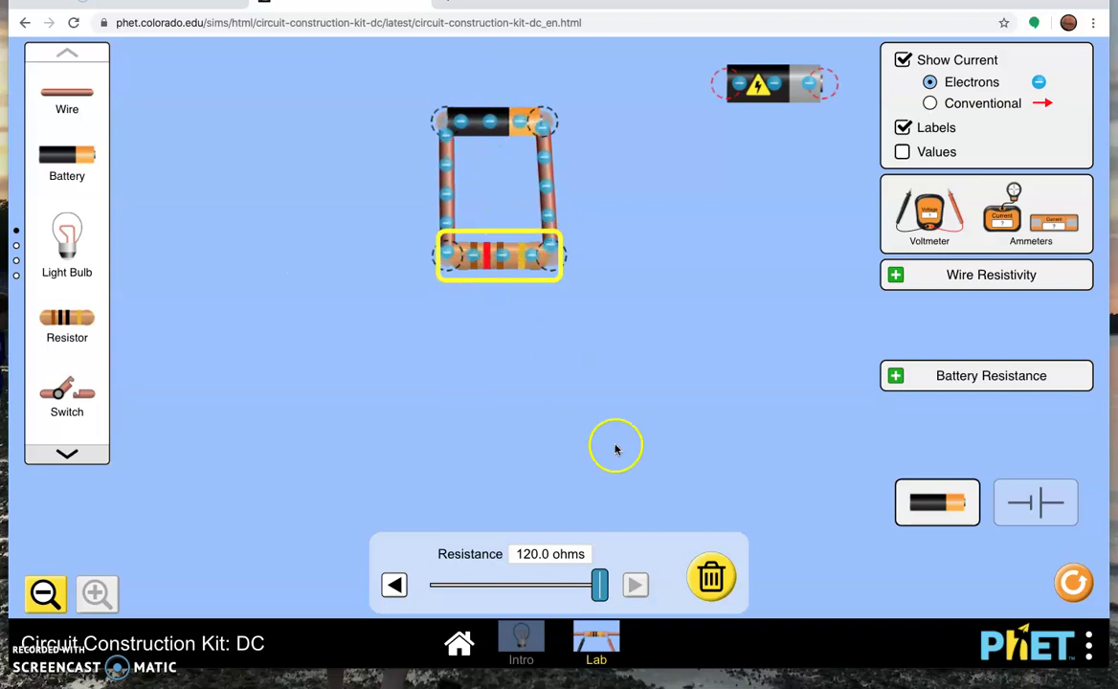
left_click_drag(597, 583, 470, 590)
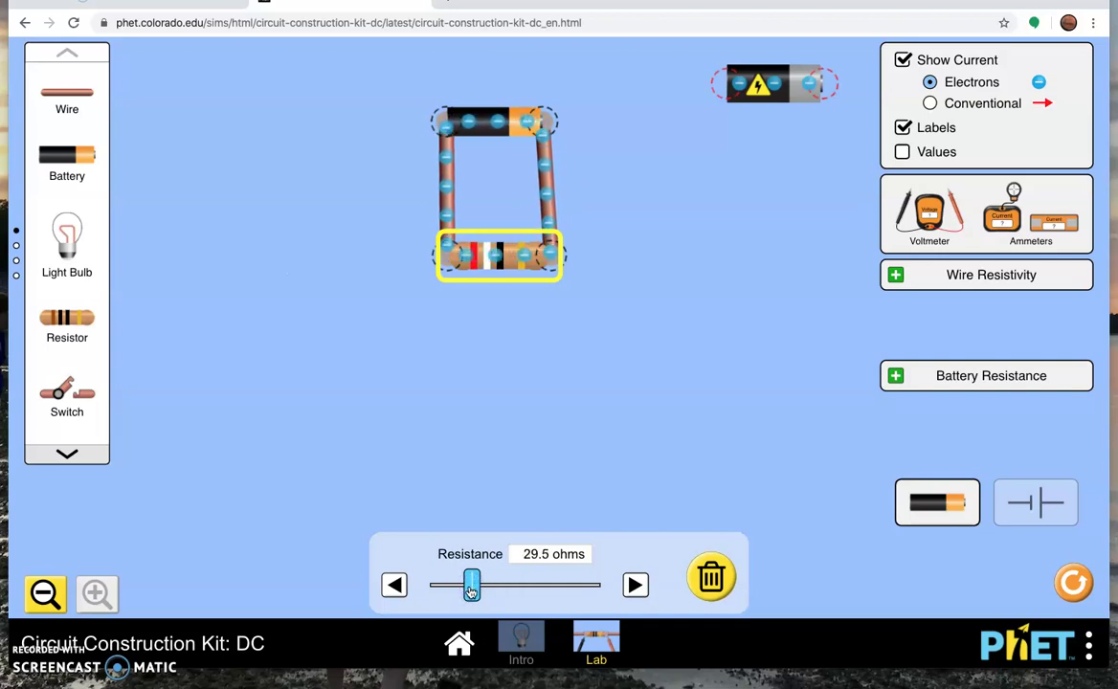
left_click_drag(471, 589, 560, 590)
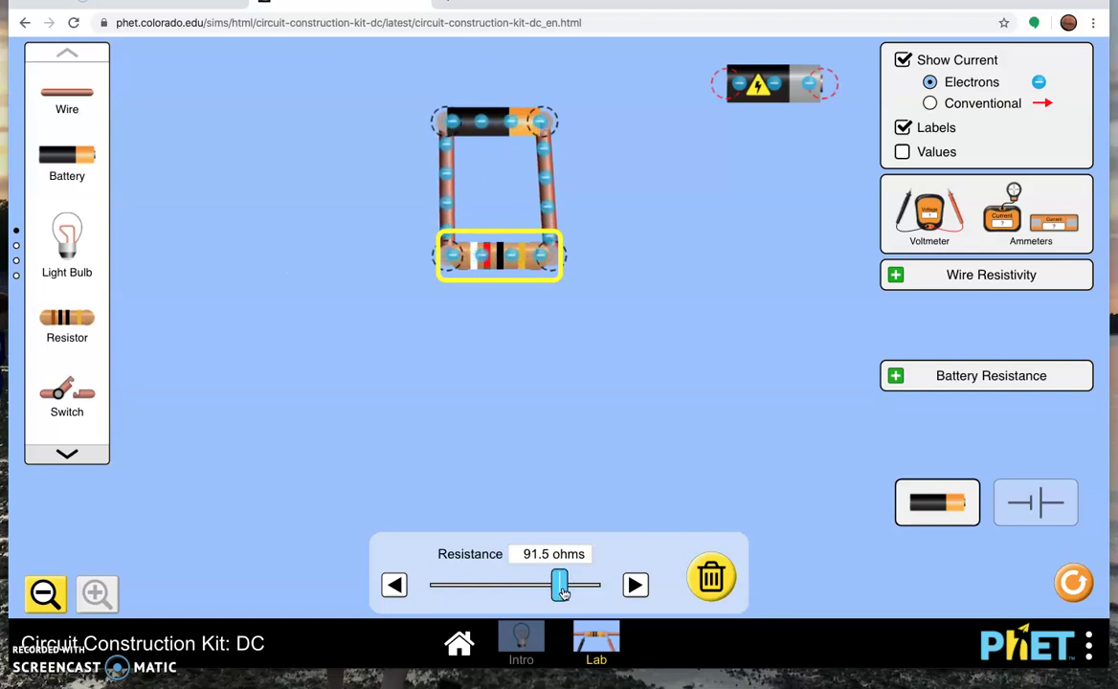
mouse_move(562, 592)
left_mouse_down()
mouse_move(475, 593)
mouse_move(541, 593)
left_mouse_up()
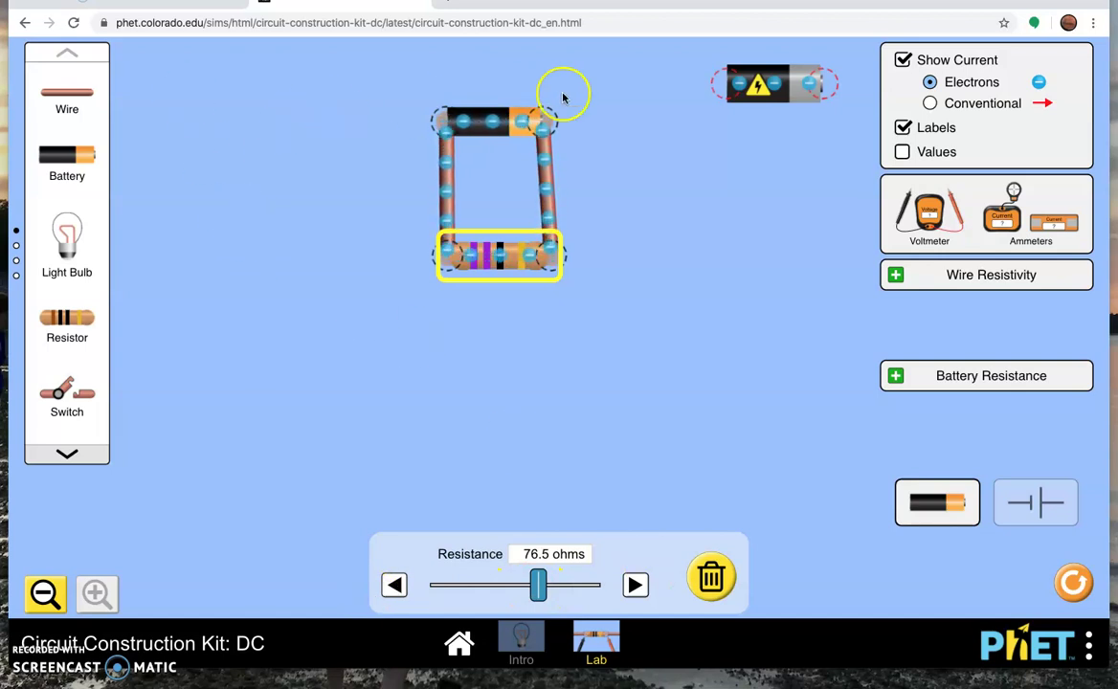
Select the 120.0-volt battery and reverse its direction four times
left_click(494, 125)
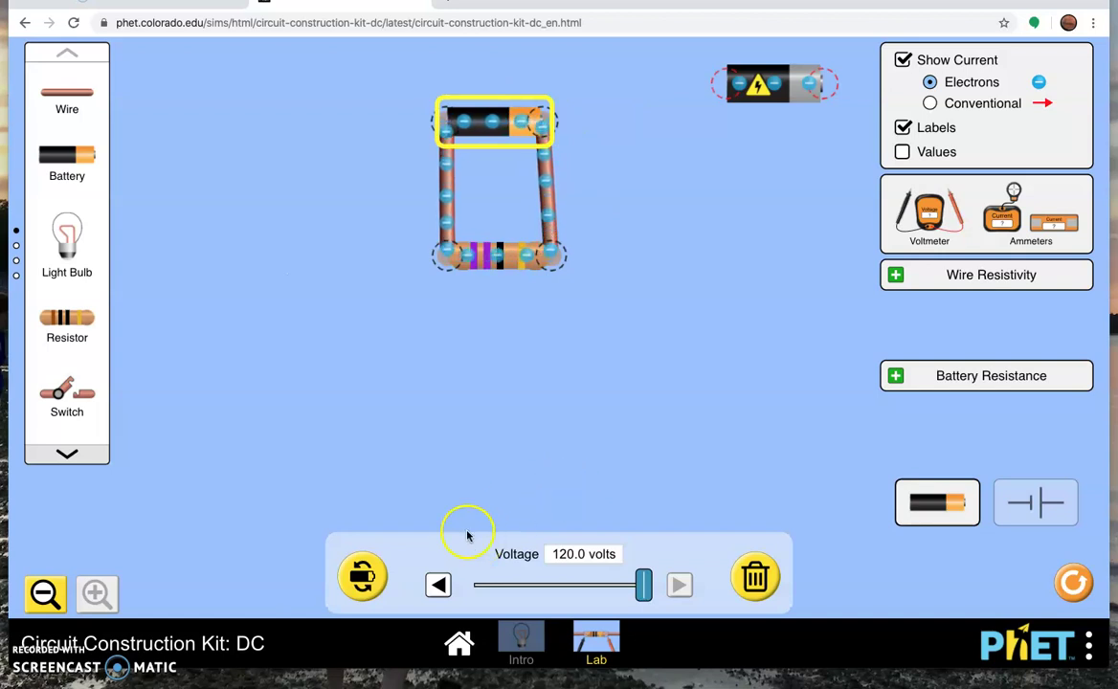
left_click(362, 580)
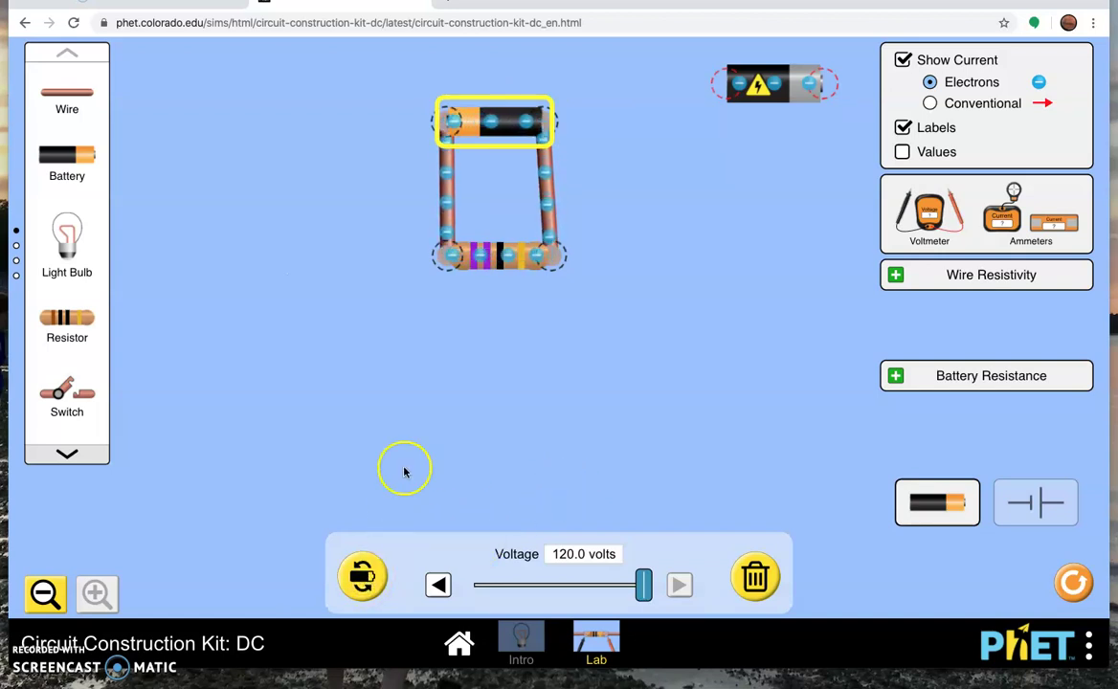
left_click(364, 576)
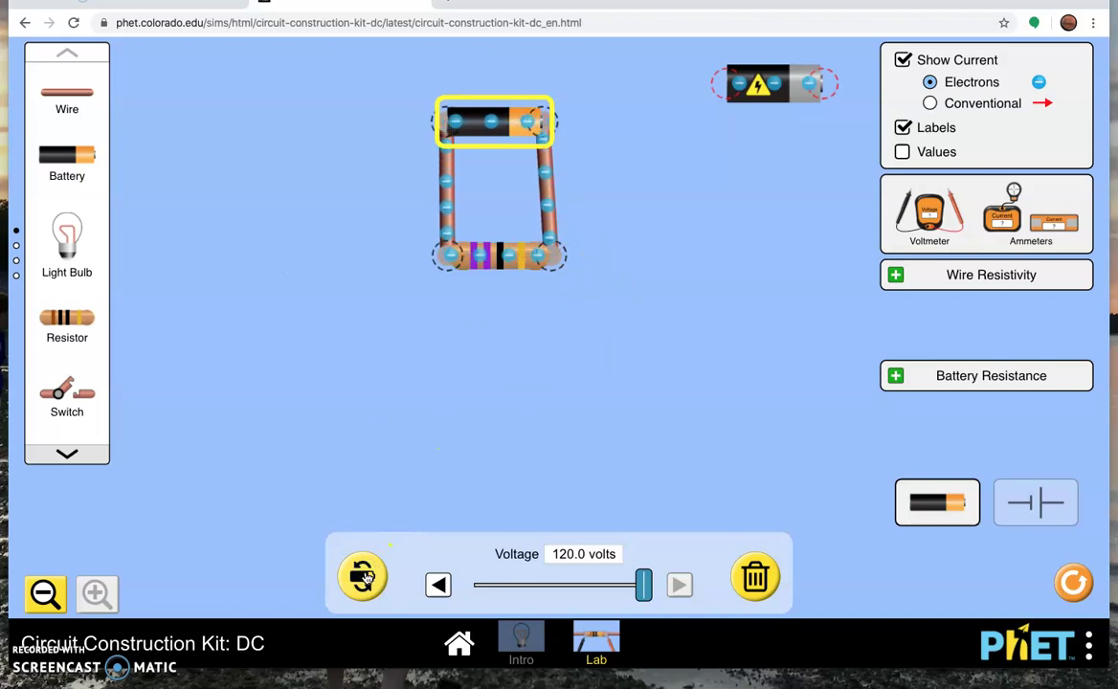
left_click(364, 576)
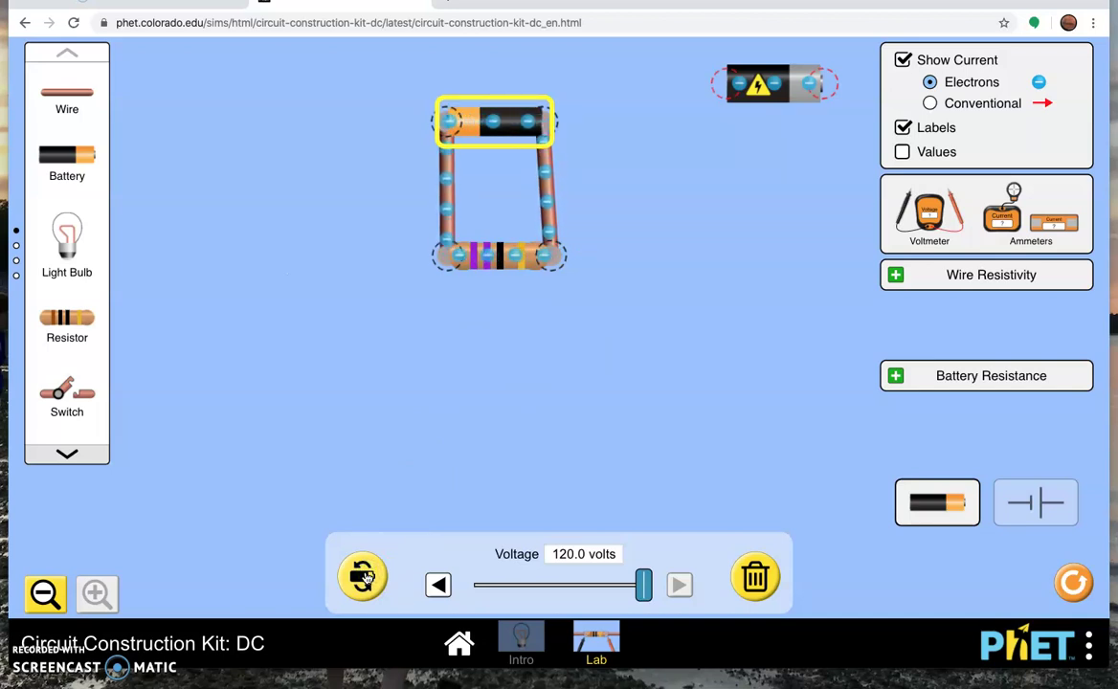
left_click(363, 577)
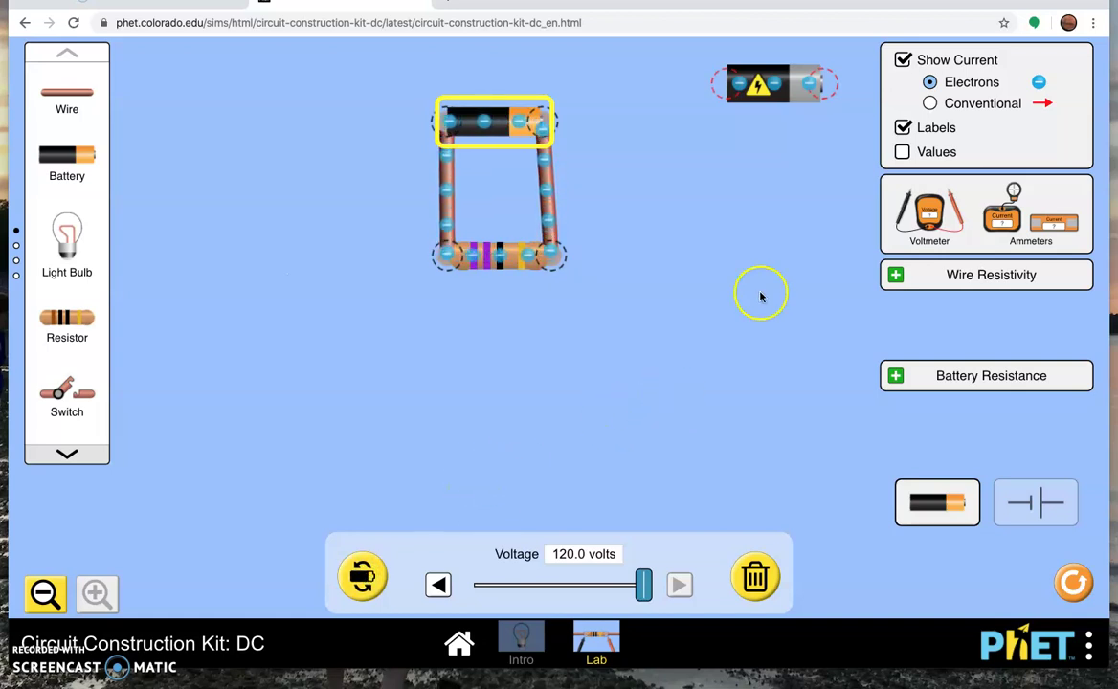
Switch the current display to Conventional arrows
left_click(931, 104)
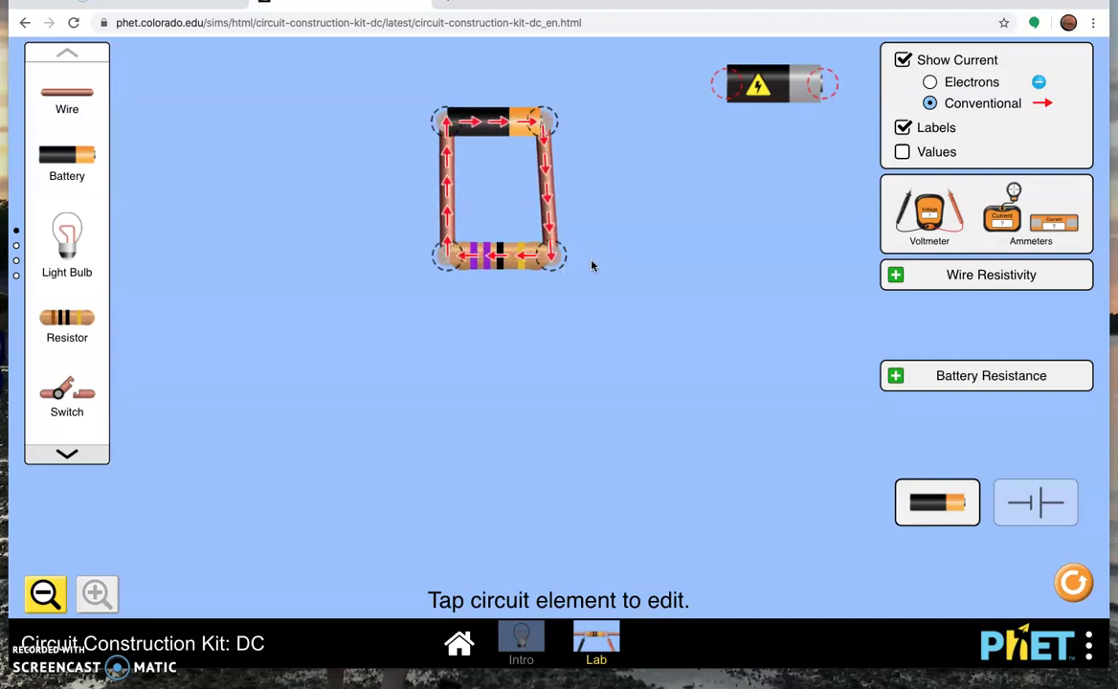
left_click(595, 270)
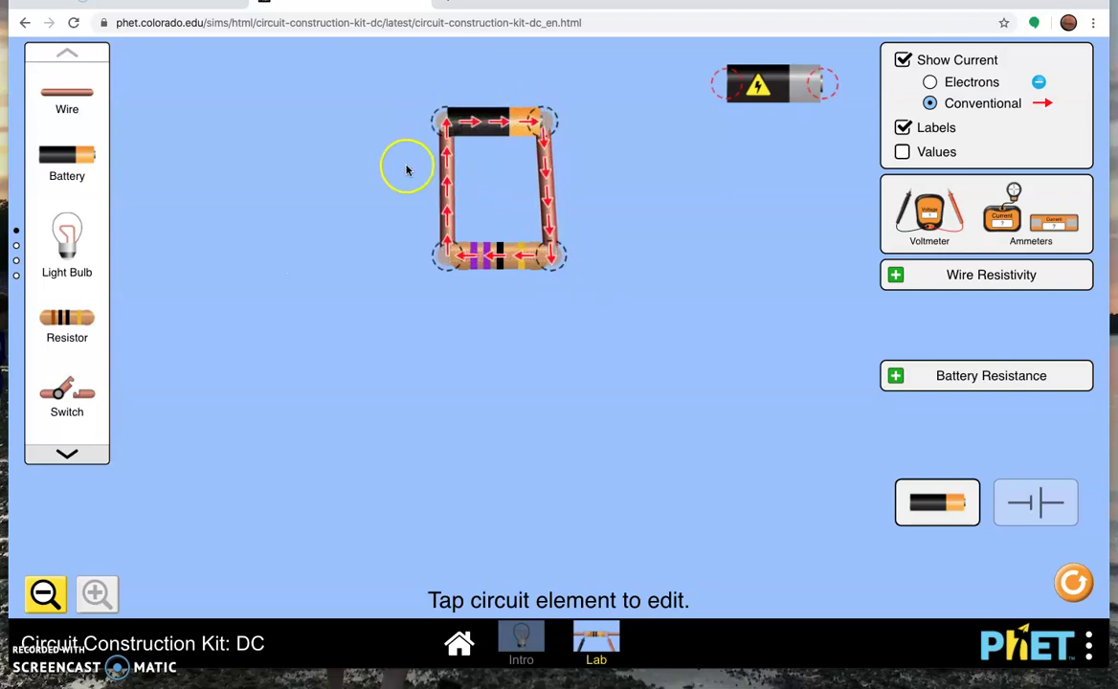
Select the battery and adjust its Voltage slider to 74.5 volts
left_click(495, 121)
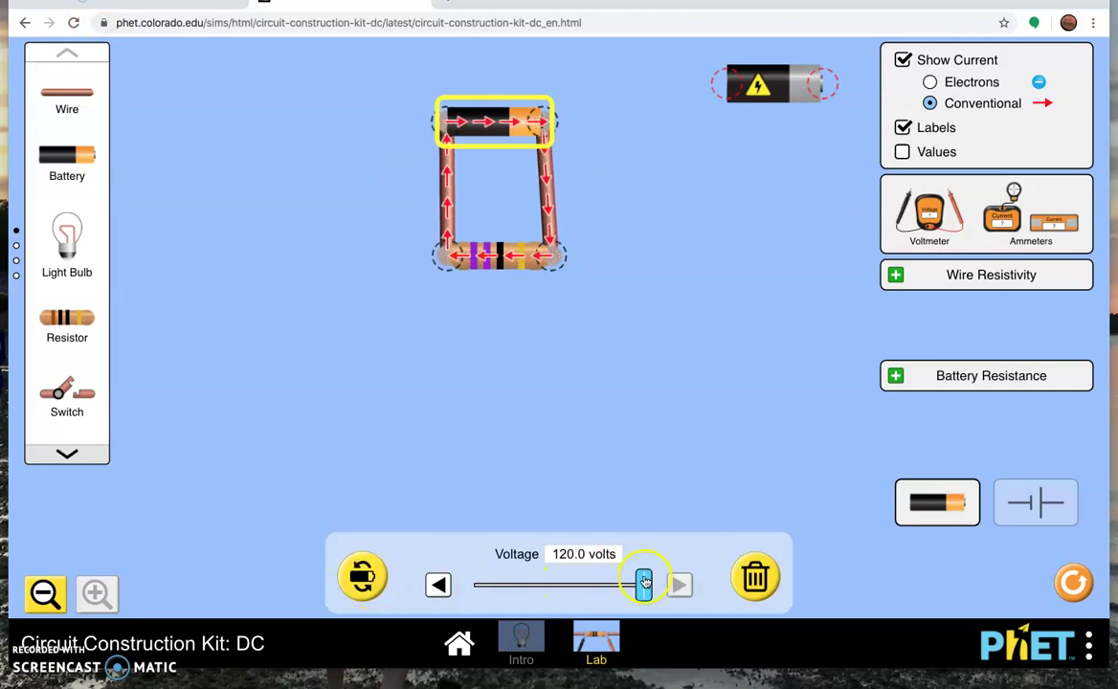
left_click_drag(644, 583, 511, 584)
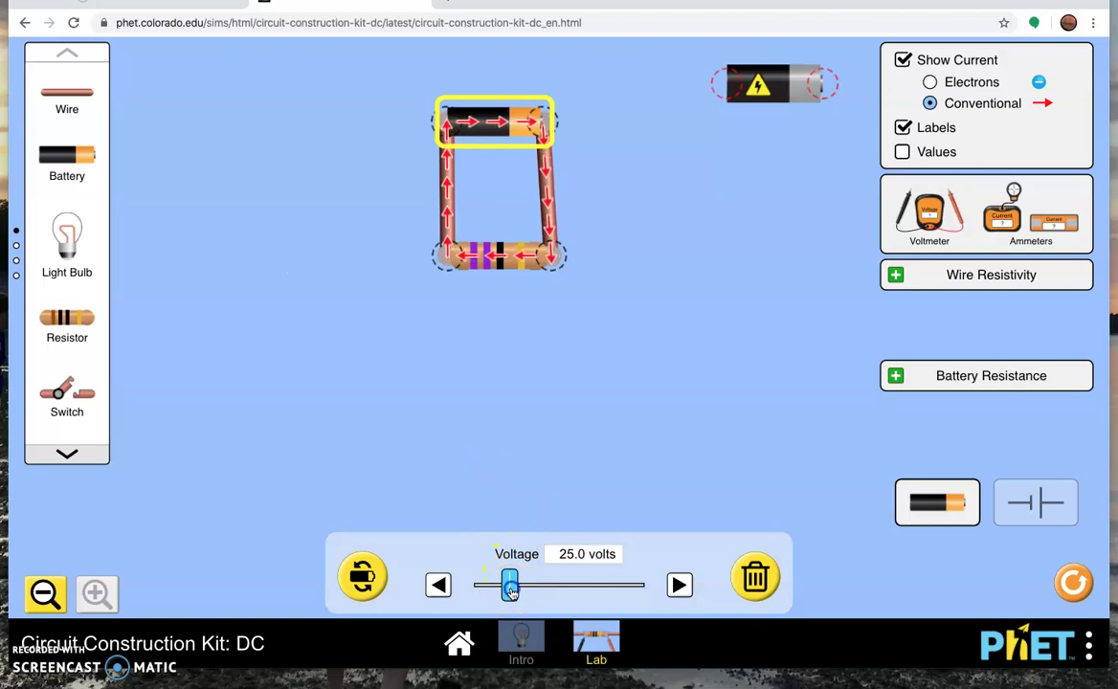
left_click_drag(511, 590, 580, 593)
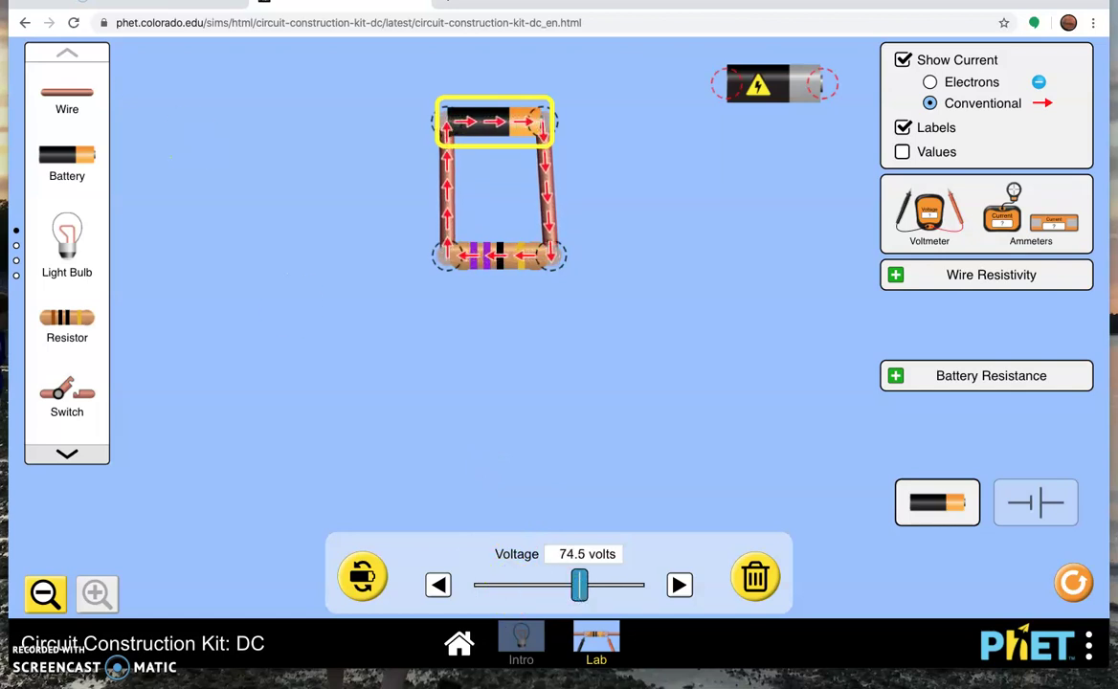
Add a light bulb, set its resistance to 0.0 ohms, and move it lower
left_click_drag(65, 239, 286, 186)
left_click(280, 177)
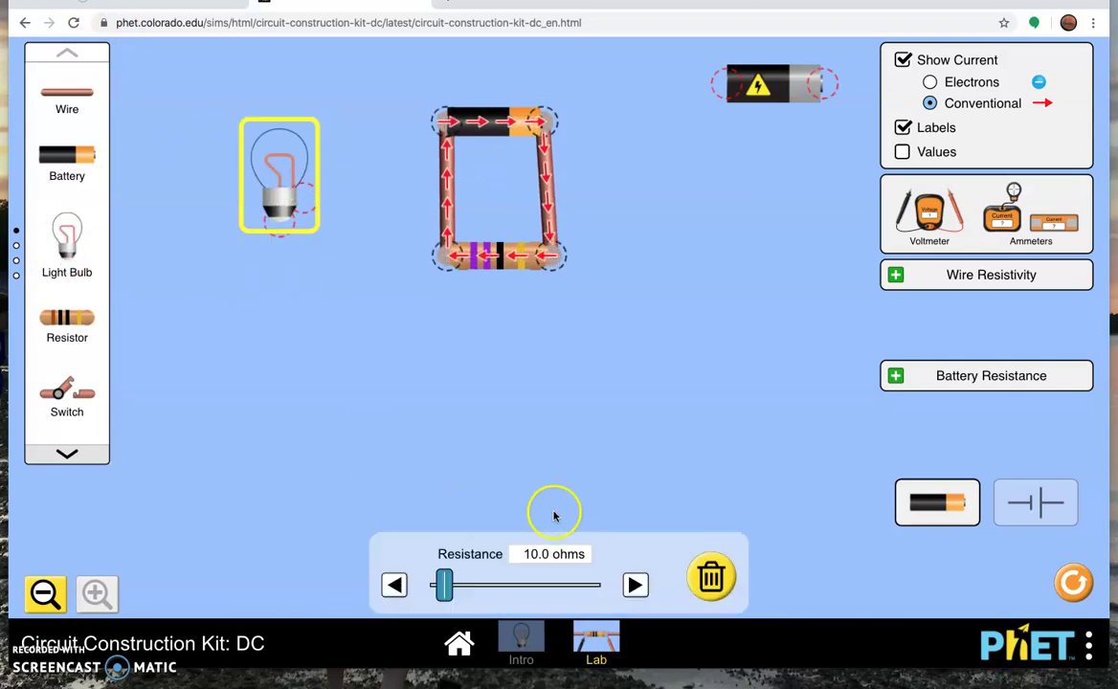
mouse_move(445, 588)
left_mouse_down()
mouse_move(511, 585)
mouse_move(430, 586)
left_mouse_up()
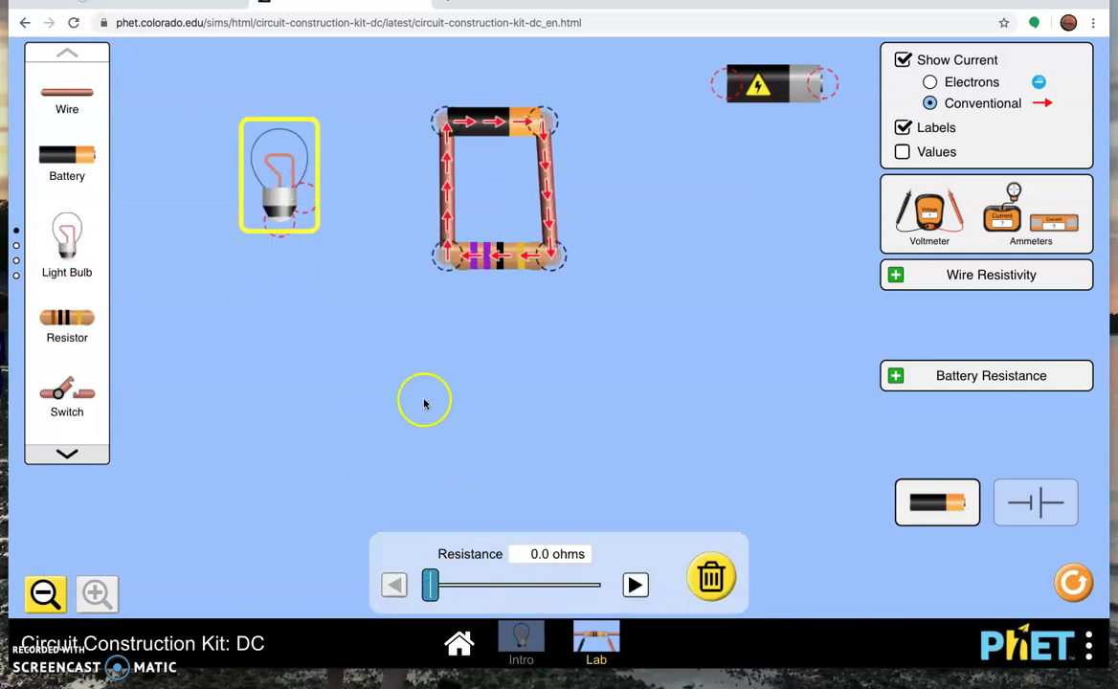
left_click_drag(315, 172, 646, 446)
Delete the stray light bulb from the workspace
left_click(635, 467)
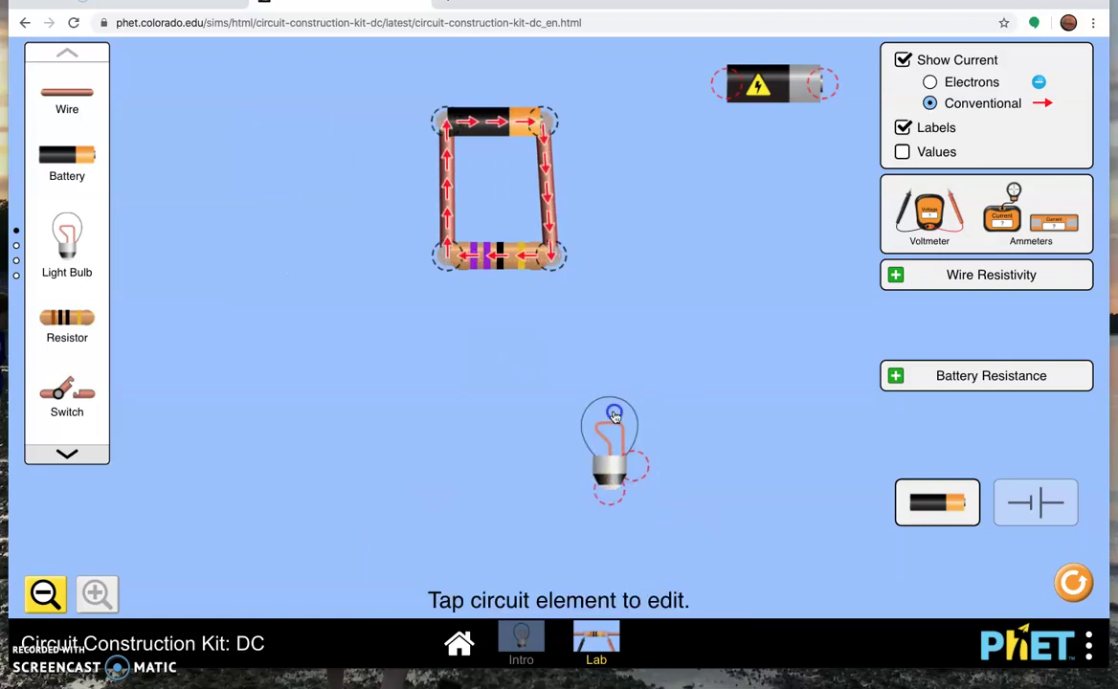
left_click(615, 415)
left_click(711, 577)
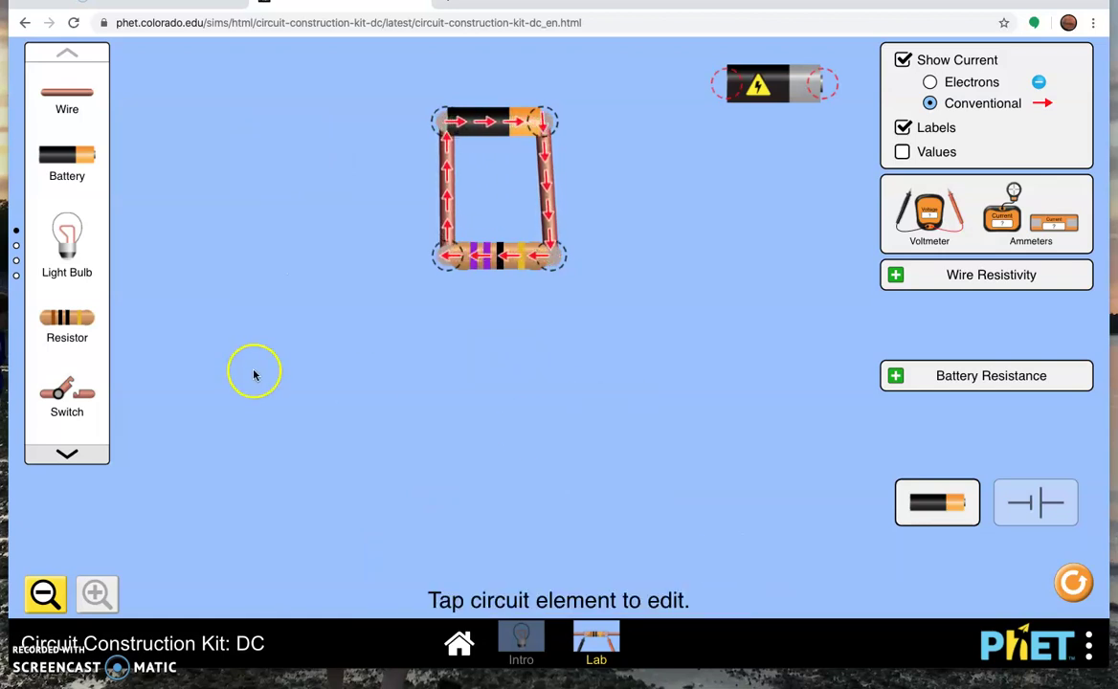
left_click_drag(67, 390, 235, 104)
left_click(250, 121)
left_click(239, 117)
left_click(239, 120)
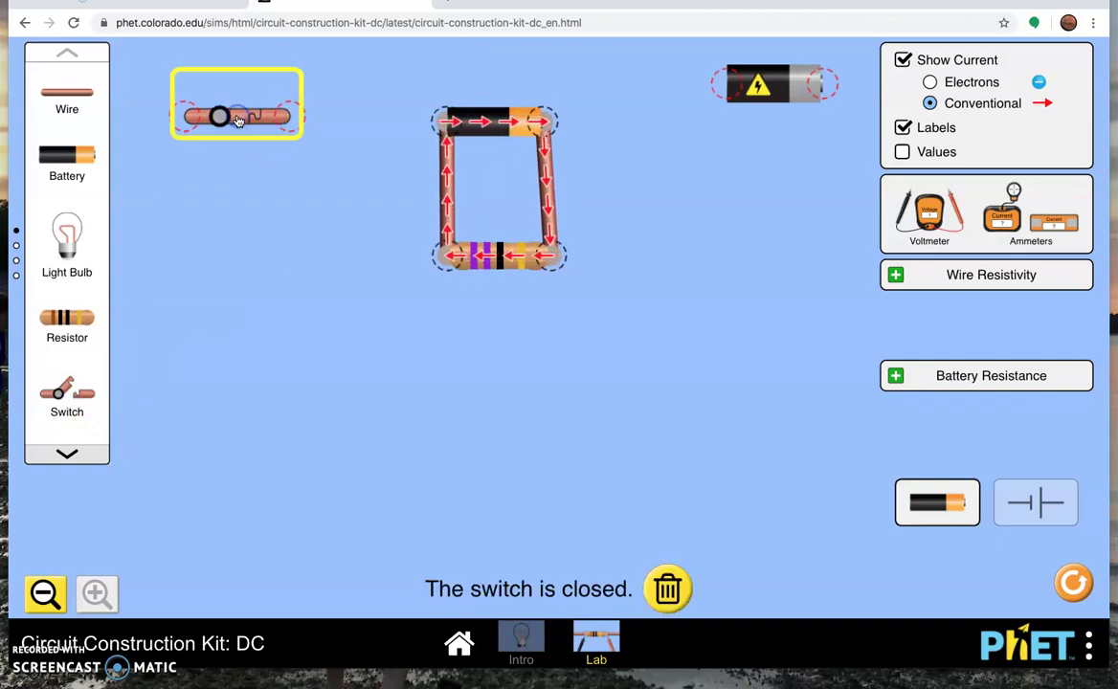
left_click(239, 119)
left_click(239, 119)
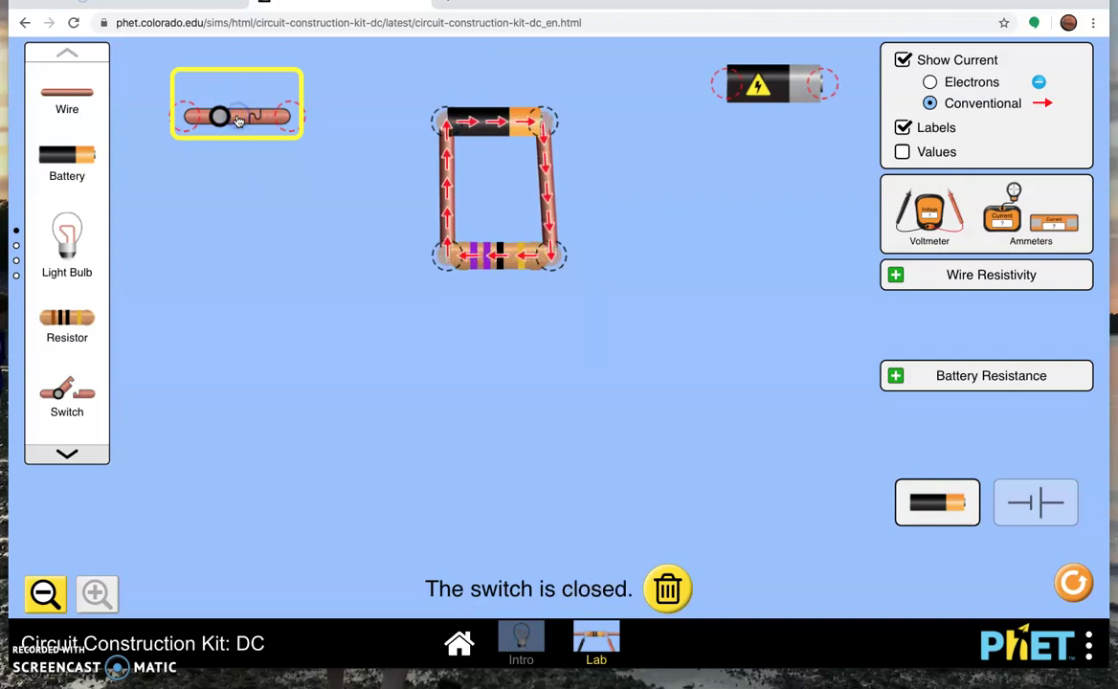
left_click(667, 588)
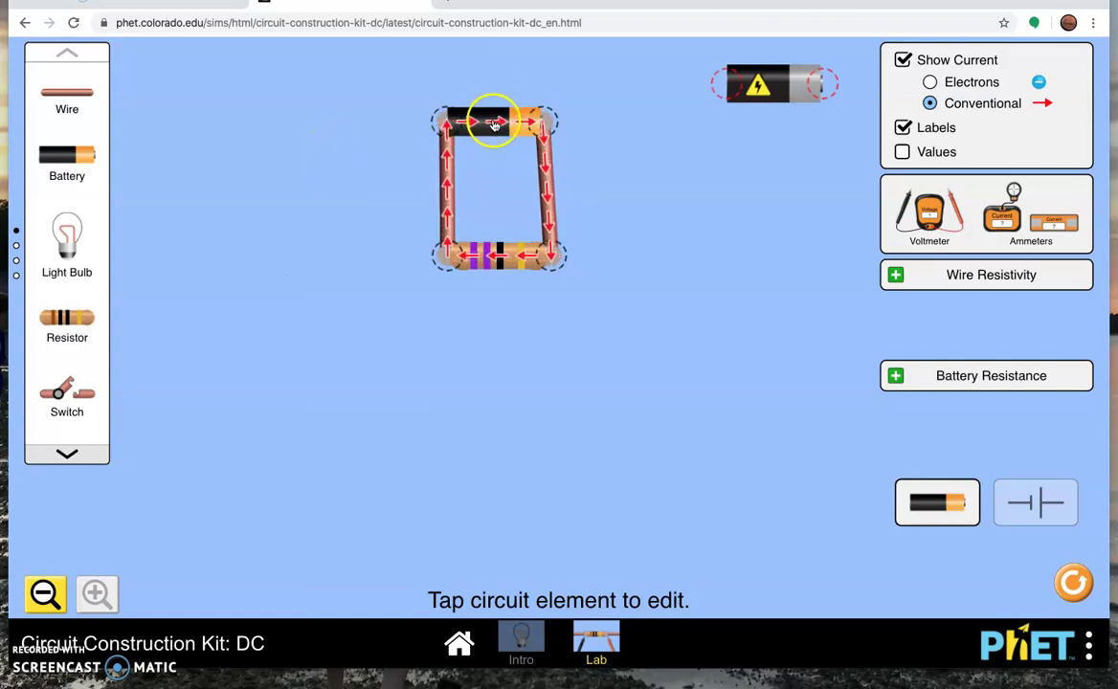
Shift the battery and resistor left and split the loop open at its lower-right junction
left_click_drag(493, 125, 253, 108)
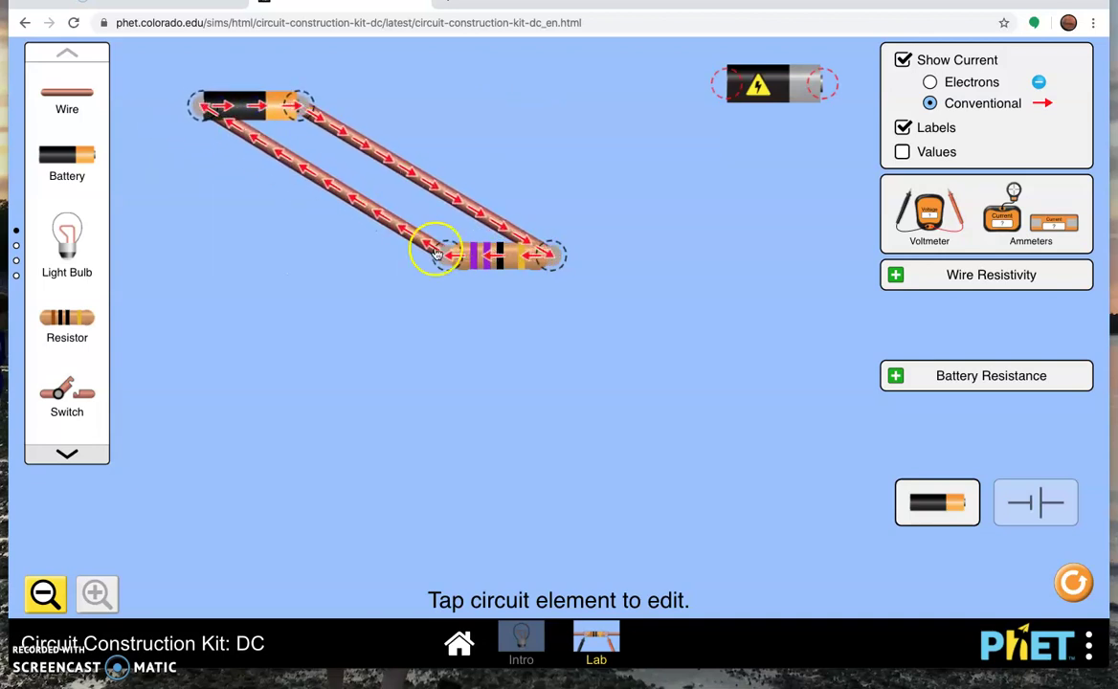
left_click_drag(462, 254, 234, 298)
left_click(312, 301)
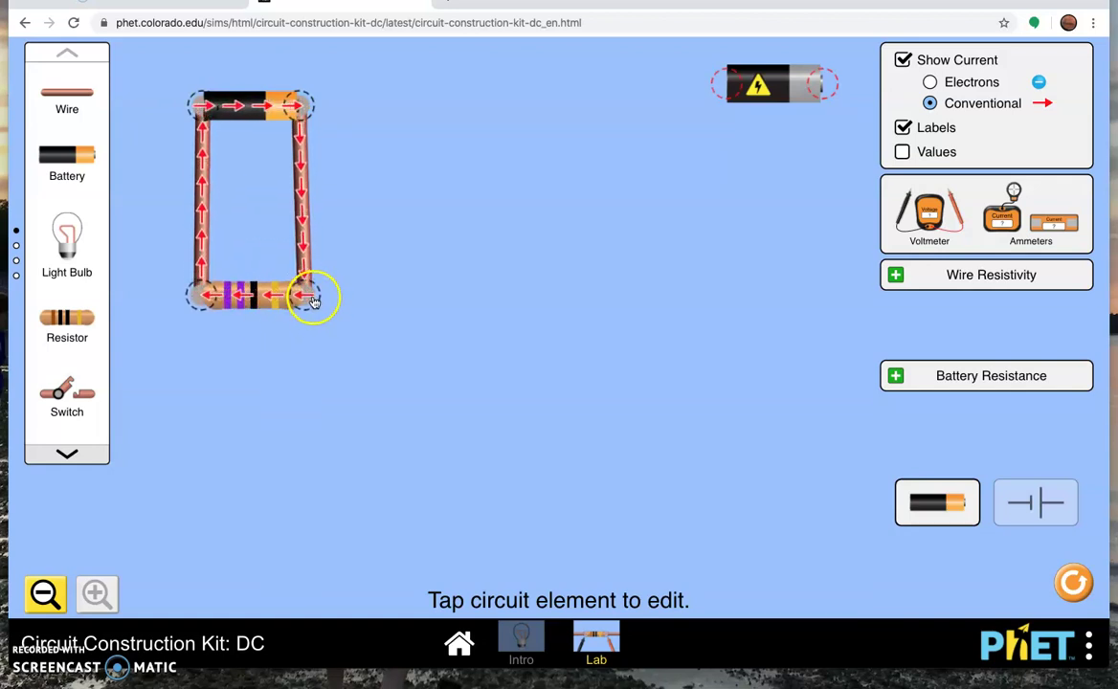
left_click(355, 342)
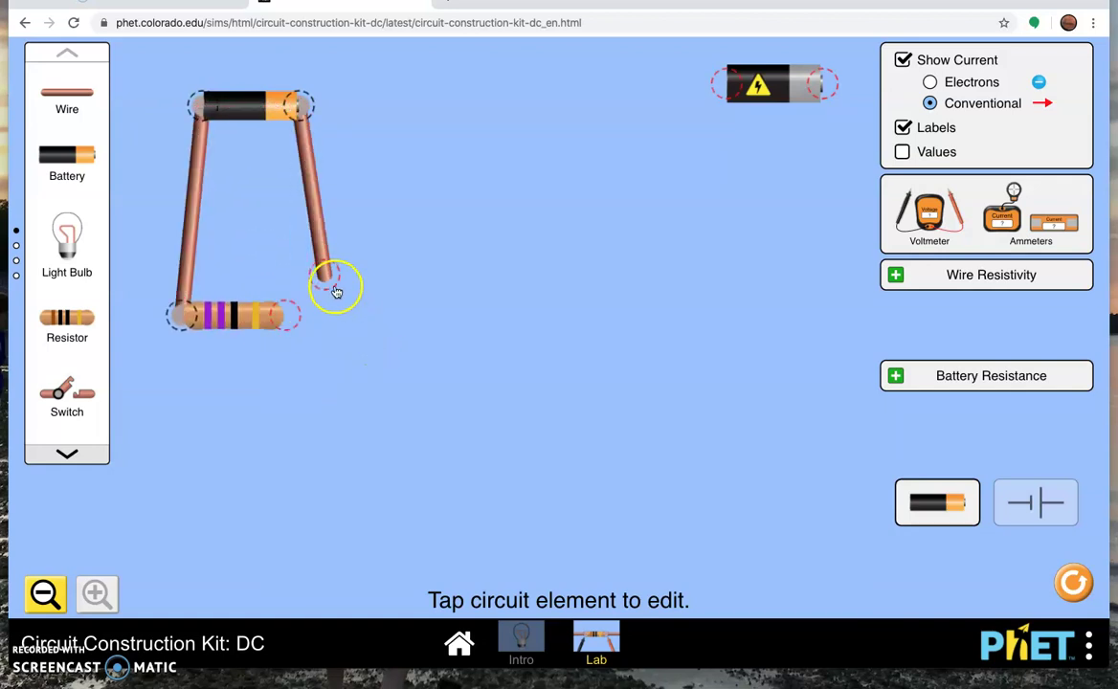
left_click_drag(334, 285, 383, 108)
left_click_drag(287, 315, 312, 315)
Add a second resistor right of the first and set the first to 60.0 ohms
left_click(210, 323)
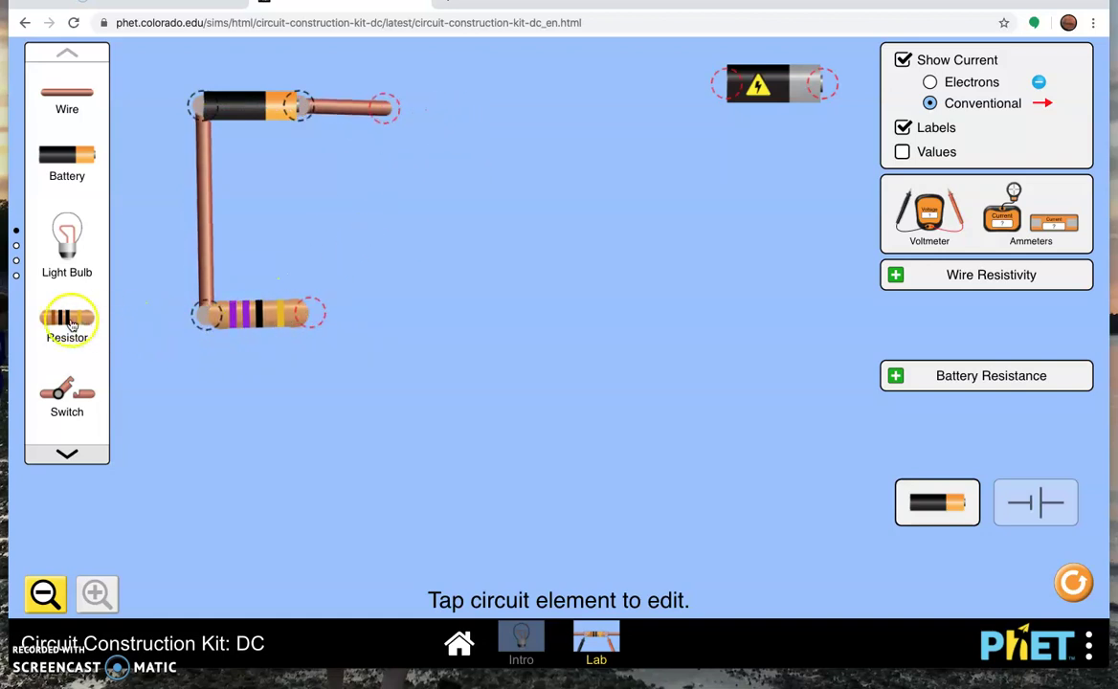
left_click_drag(70, 324, 471, 318)
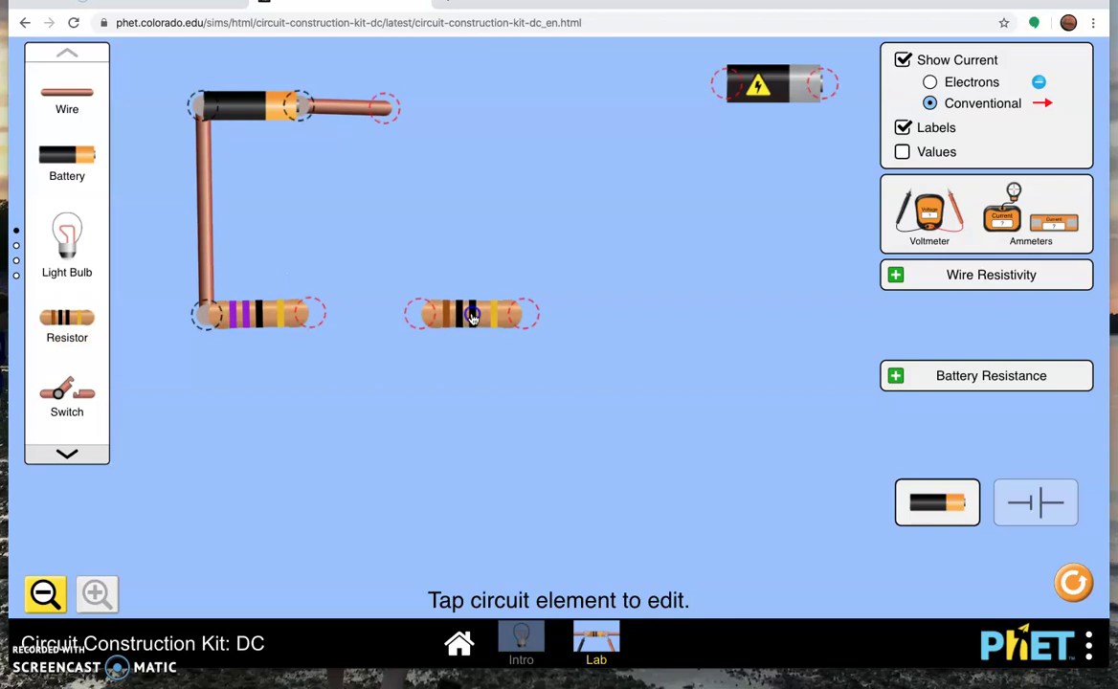
left_click(253, 319)
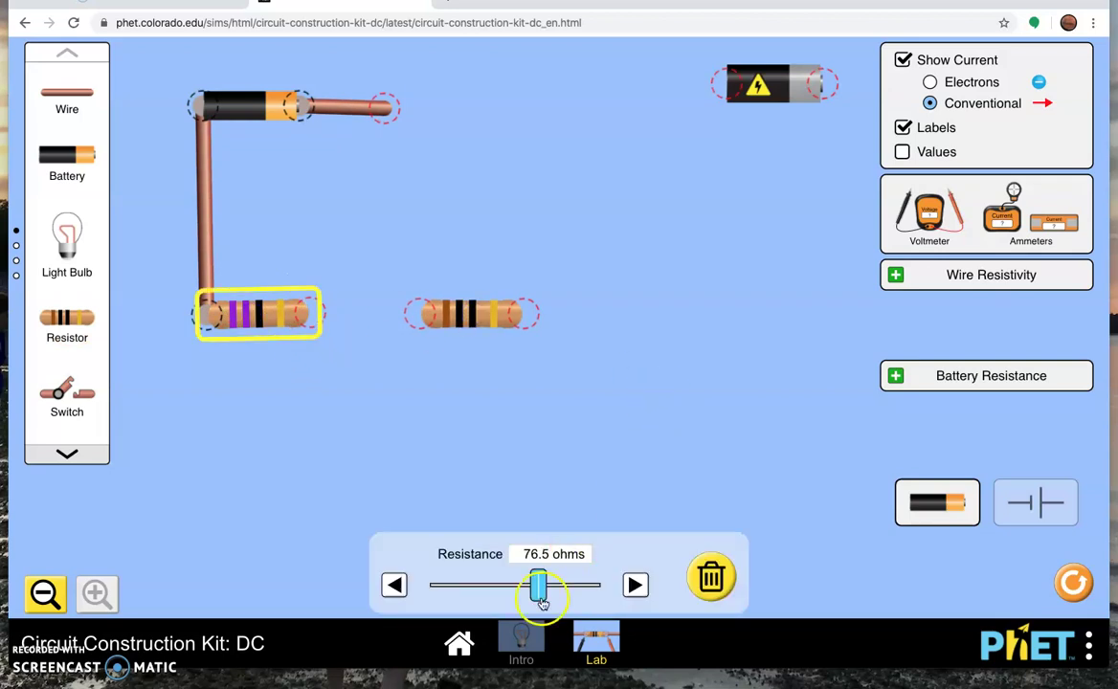
left_click_drag(542, 595, 517, 589)
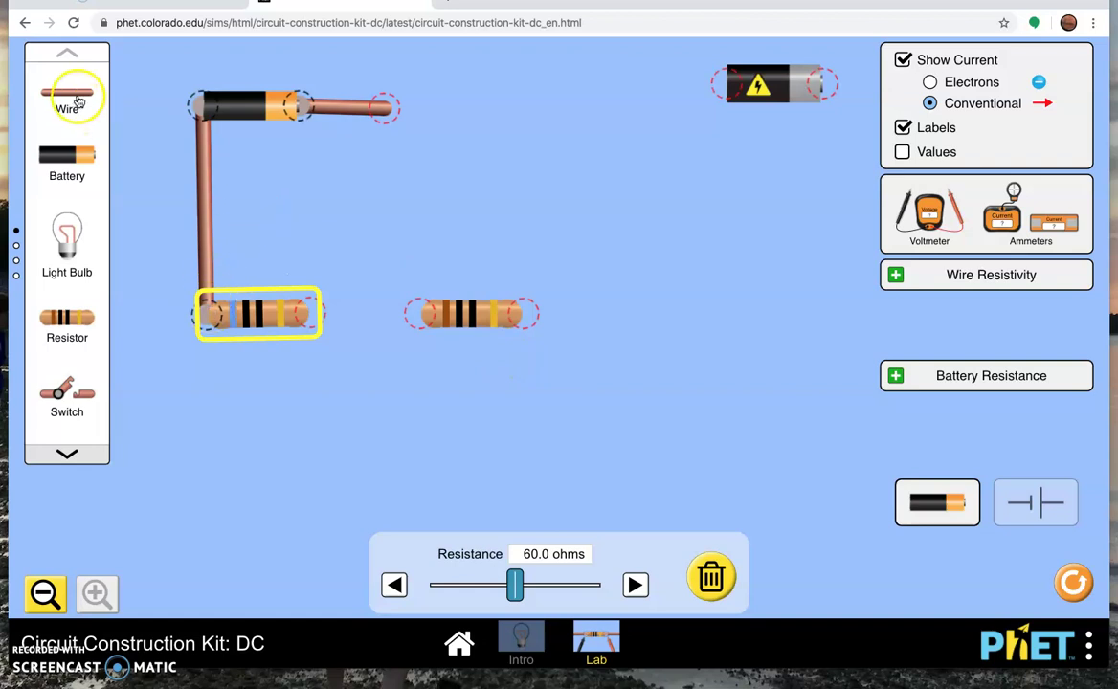
Wire the two resistors together and set the right resistor to 30.0 ohms
left_click_drag(69, 98, 359, 294)
left_click(424, 309)
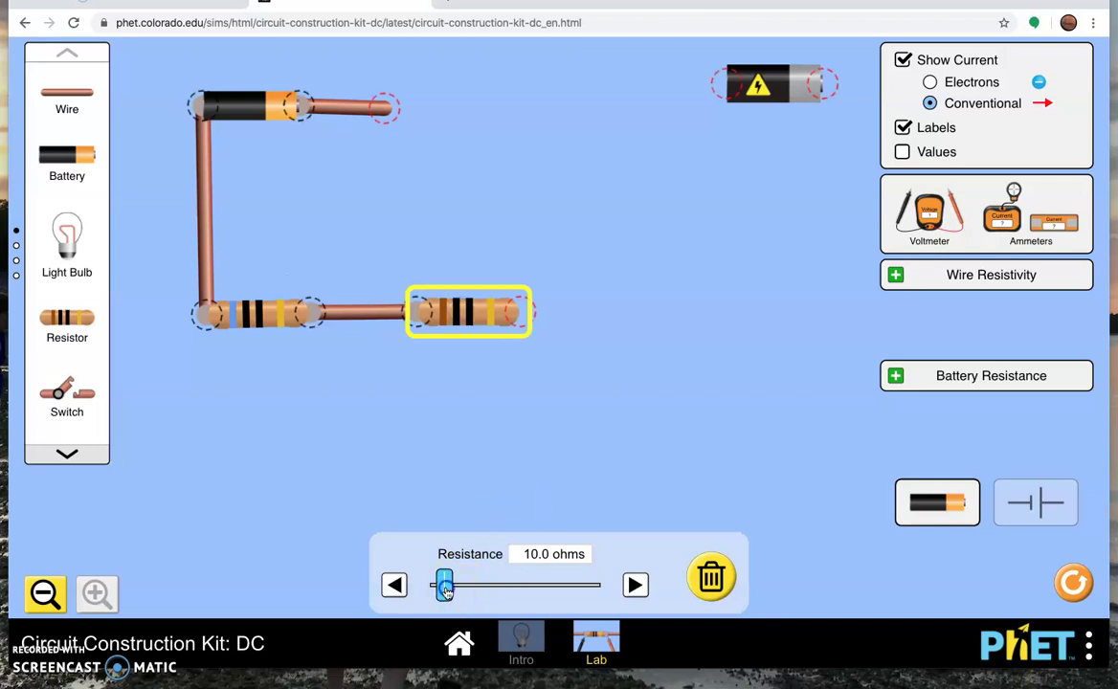
left_click_drag(446, 592, 468, 593)
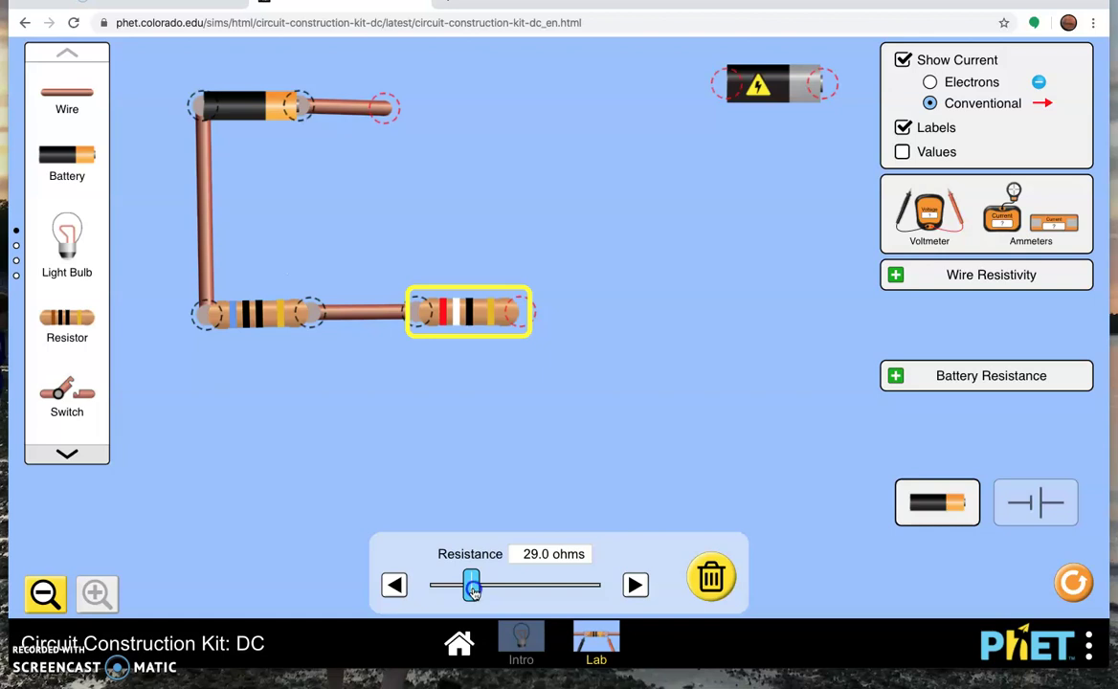
left_click_drag(472, 593, 474, 593)
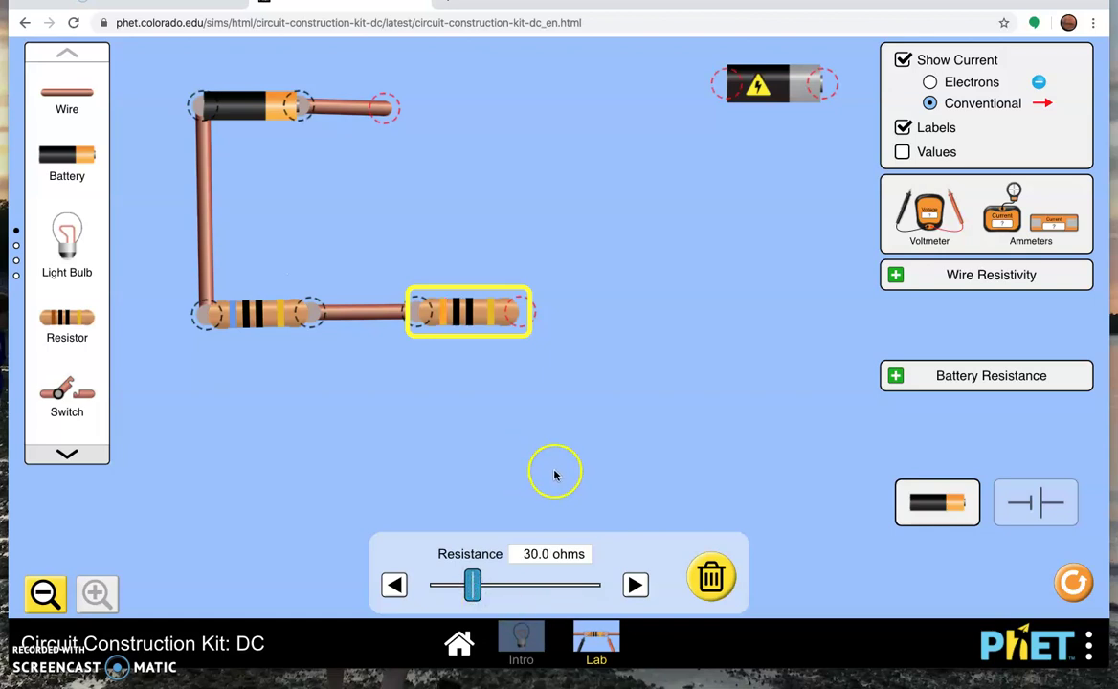
Attach a new wire to the right resistor's end and stand it upright toward the top
left_click_drag(67, 97, 593, 309)
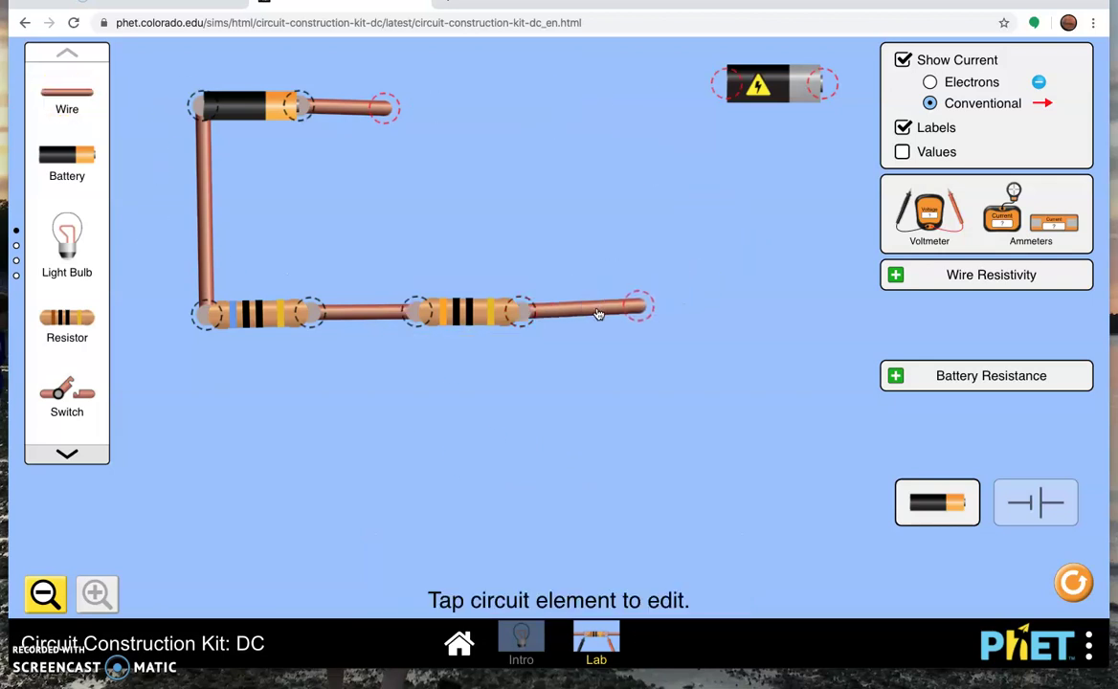
left_click(640, 312)
left_click_drag(639, 312, 515, 111)
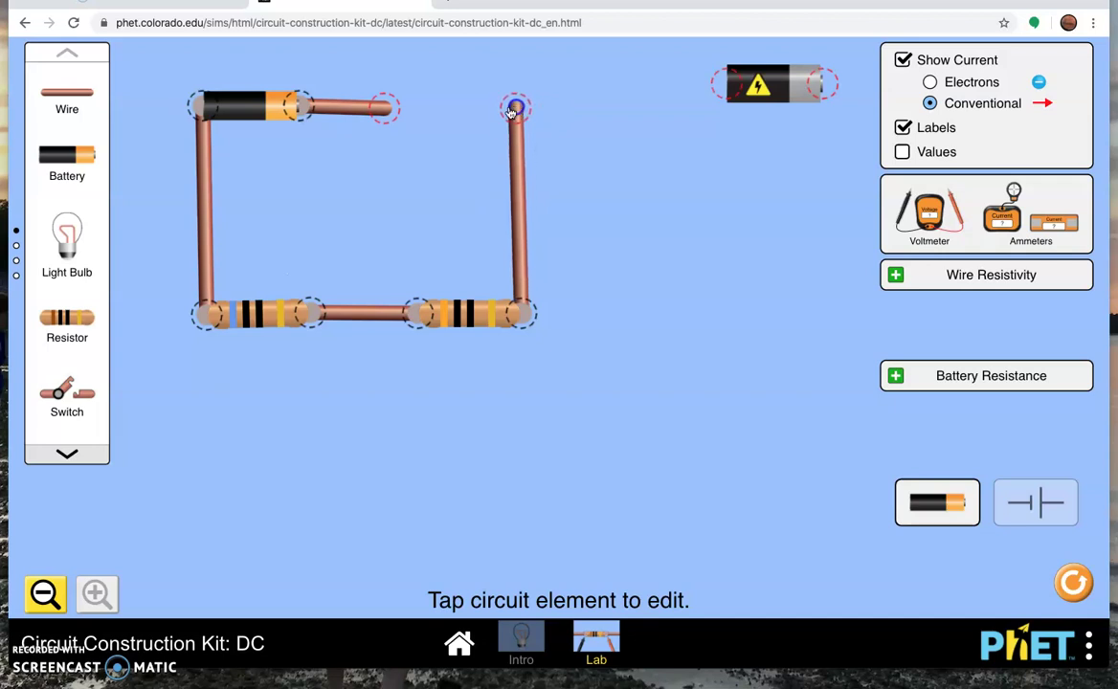
Place the probe current meter at lower right with its probe above it, and add an in-line ammeter
left_click(383, 106)
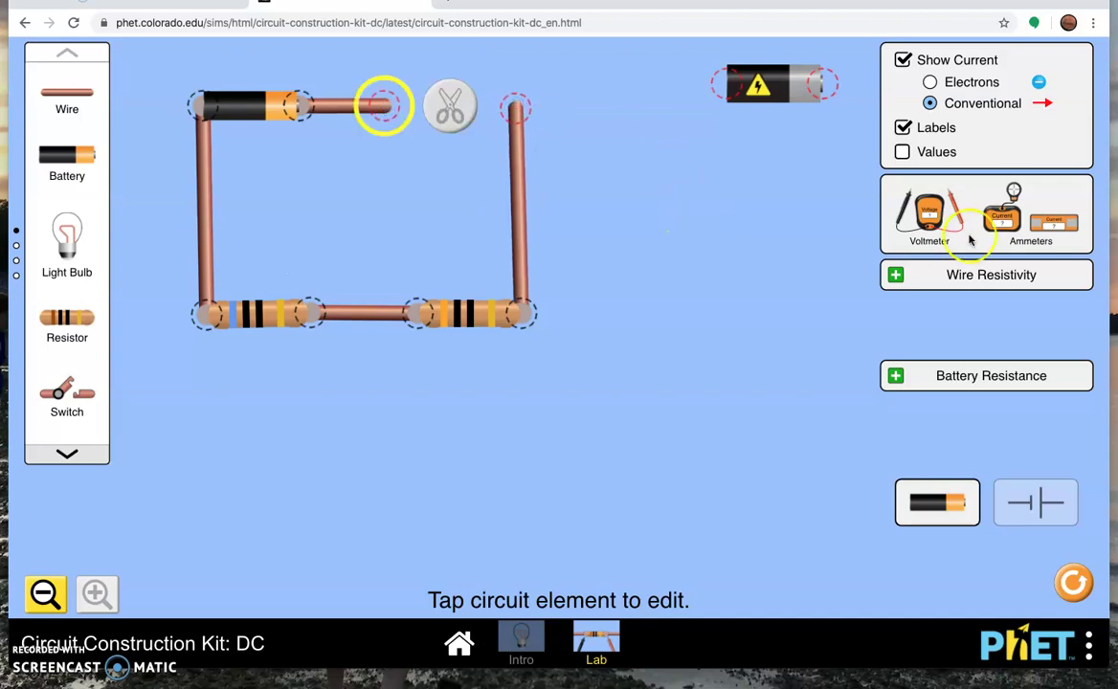
left_click(1002, 276)
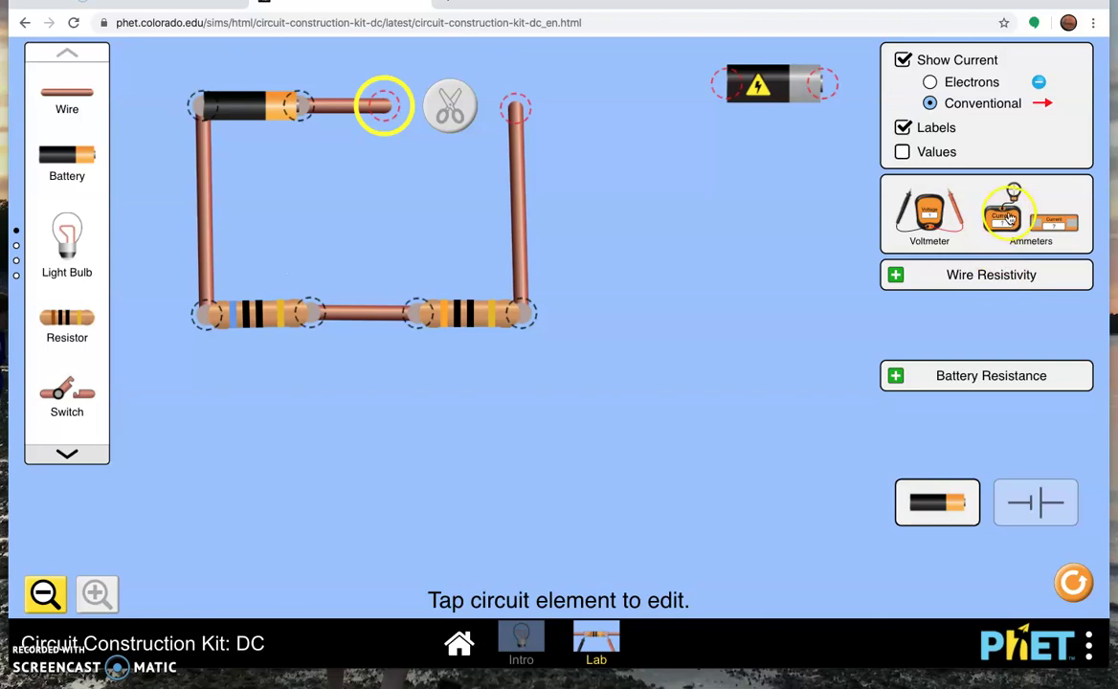
left_click_drag(1005, 208, 603, 398)
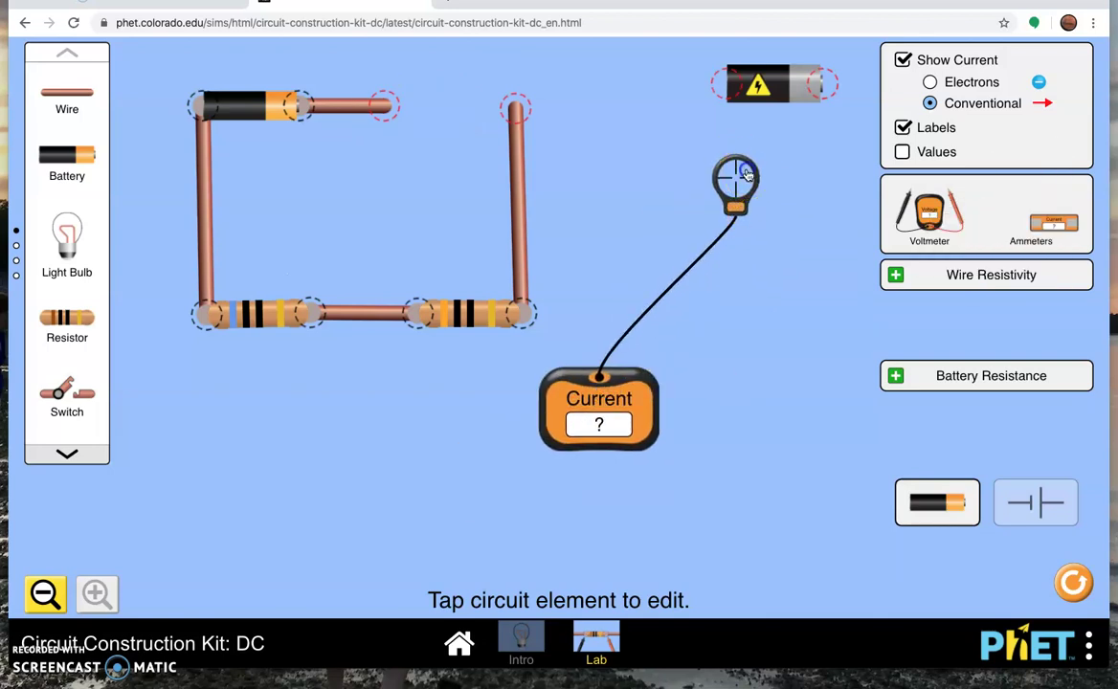
left_click_drag(746, 175, 649, 304)
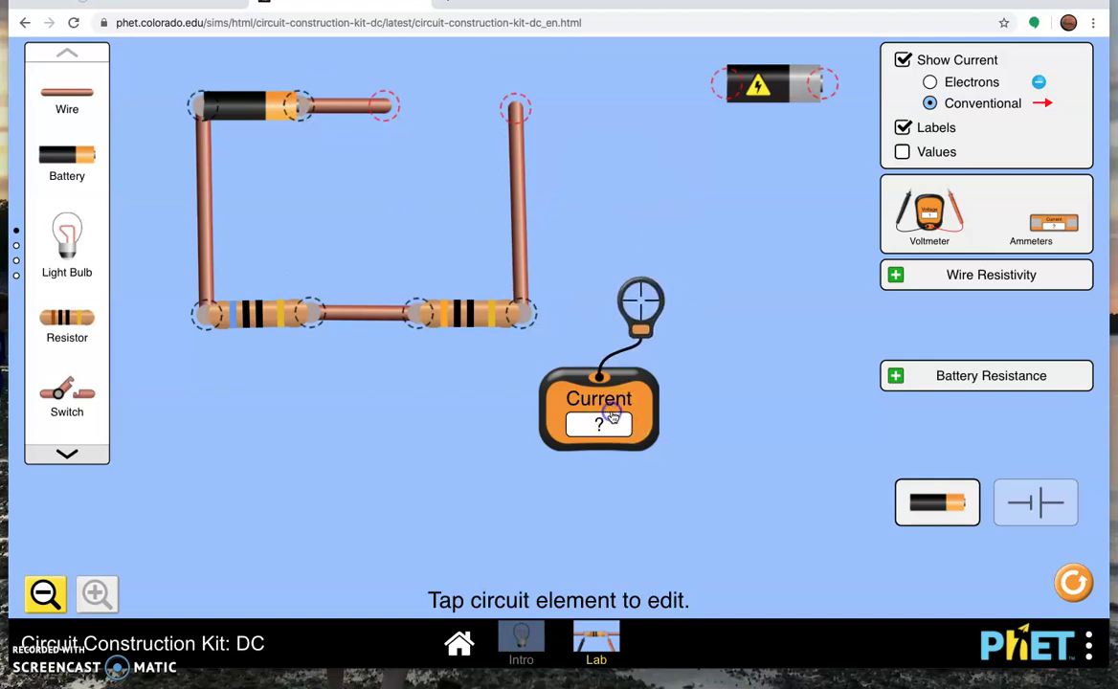
left_click_drag(636, 322, 606, 319)
left_click_drag(612, 419, 757, 485)
left_click_drag(639, 338, 744, 400)
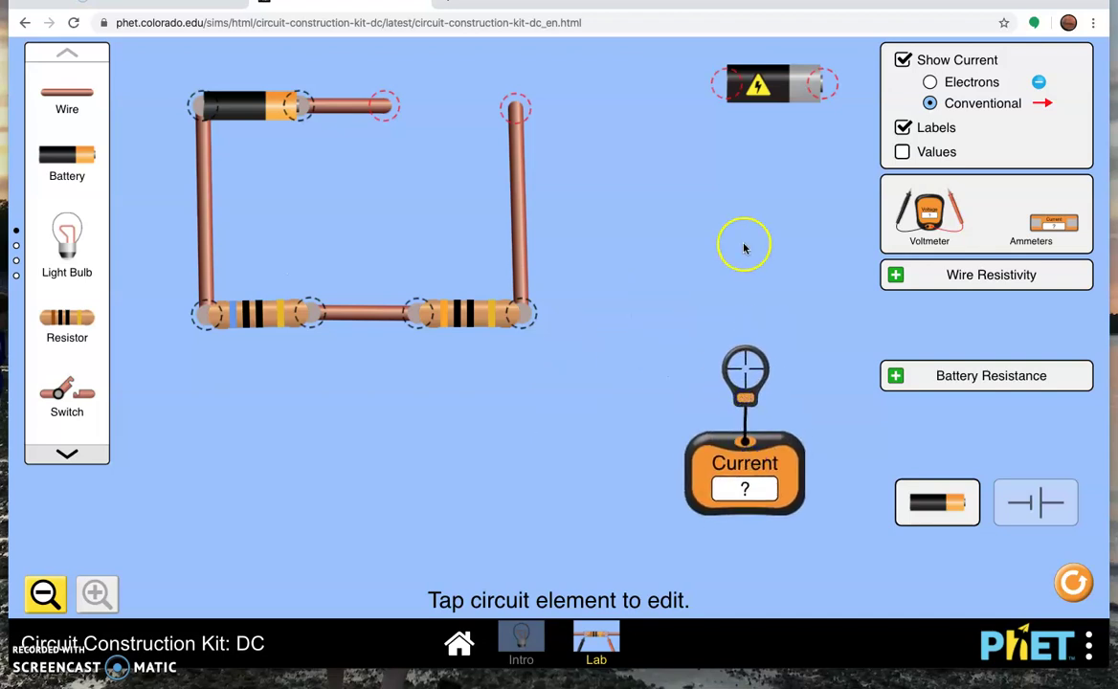
left_click_drag(1045, 225, 511, 106)
Connect the in-line ammeter between the battery wire and right wire, closing the loop at 0.83 A
left_click_drag(374, 130, 374, 107)
left_click_drag(481, 93, 440, 136)
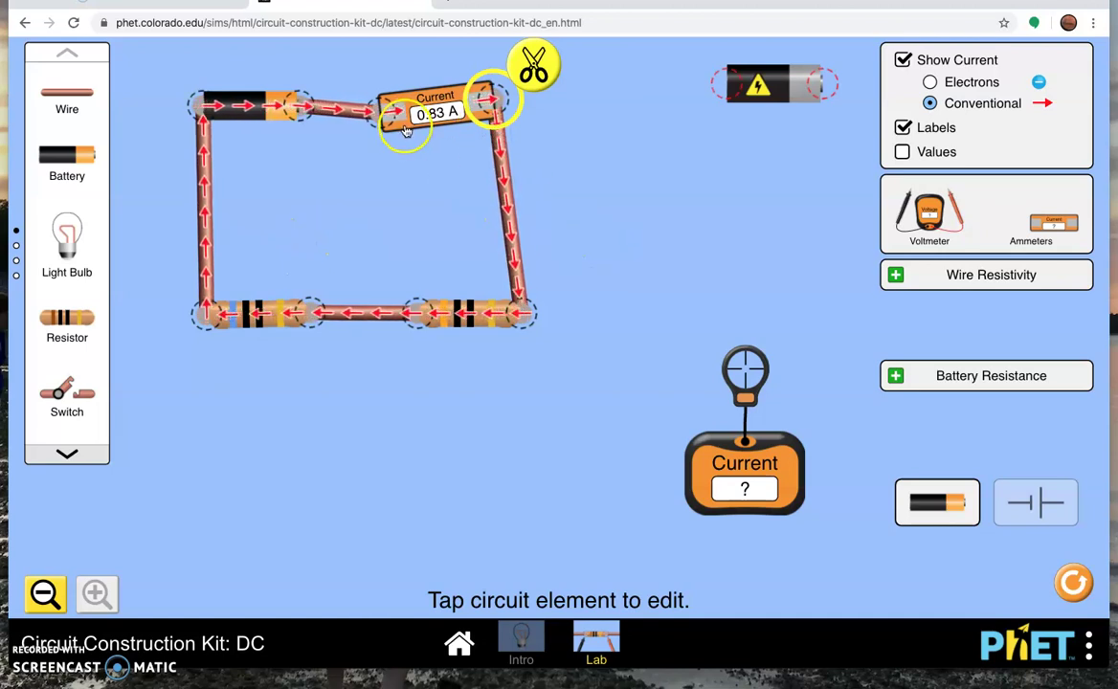
left_click(462, 108)
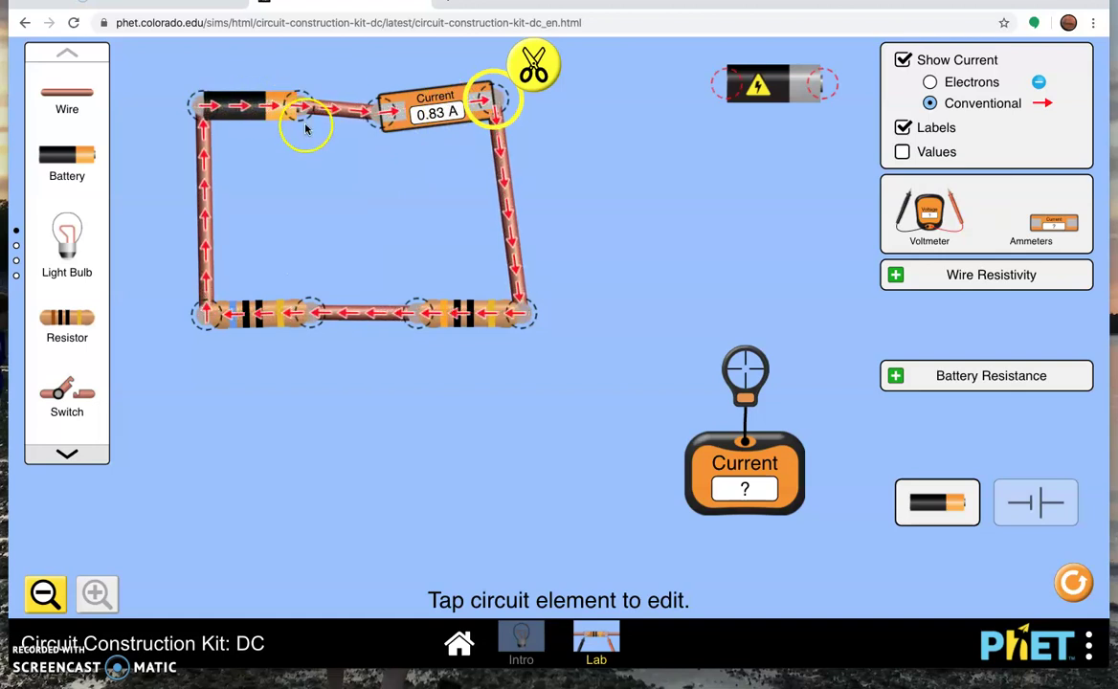
left_click(281, 92)
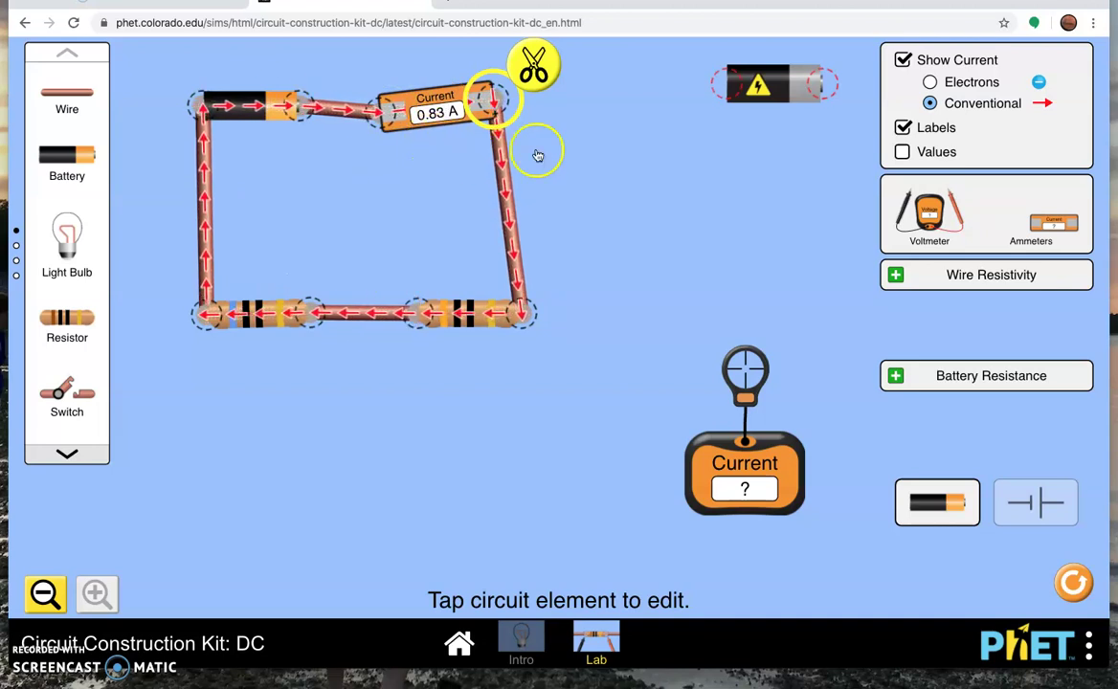
left_click(588, 147)
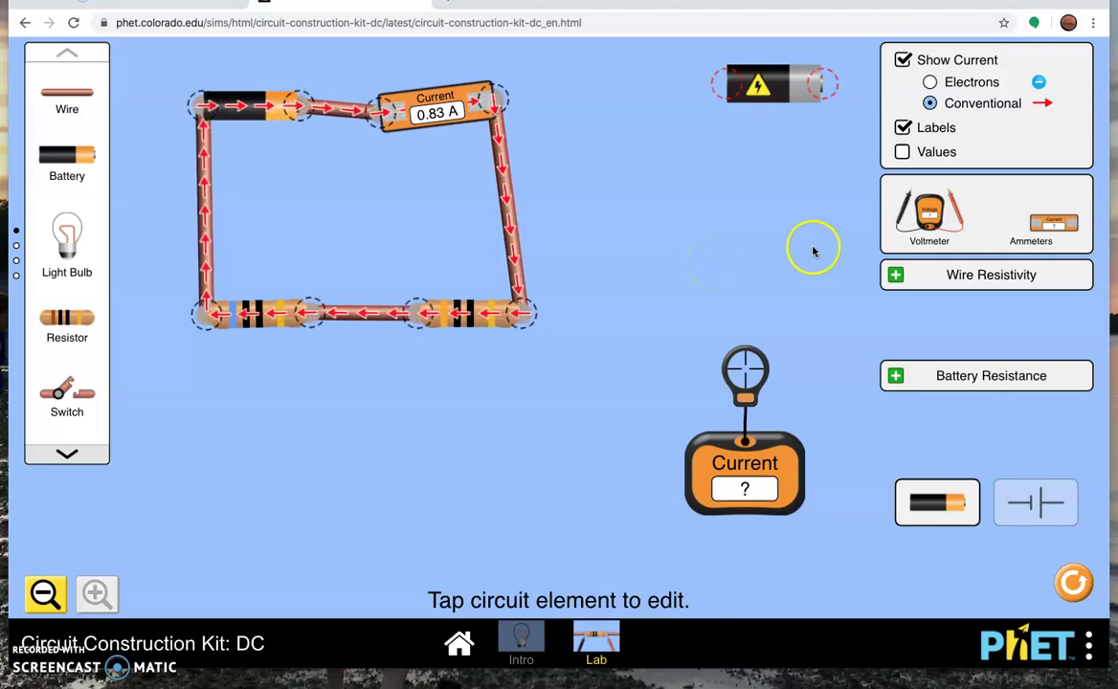
Place a voltmeter below the circuit's left side with leads across the battery, reading 74.50 V
left_click_drag(926, 209, 709, 238)
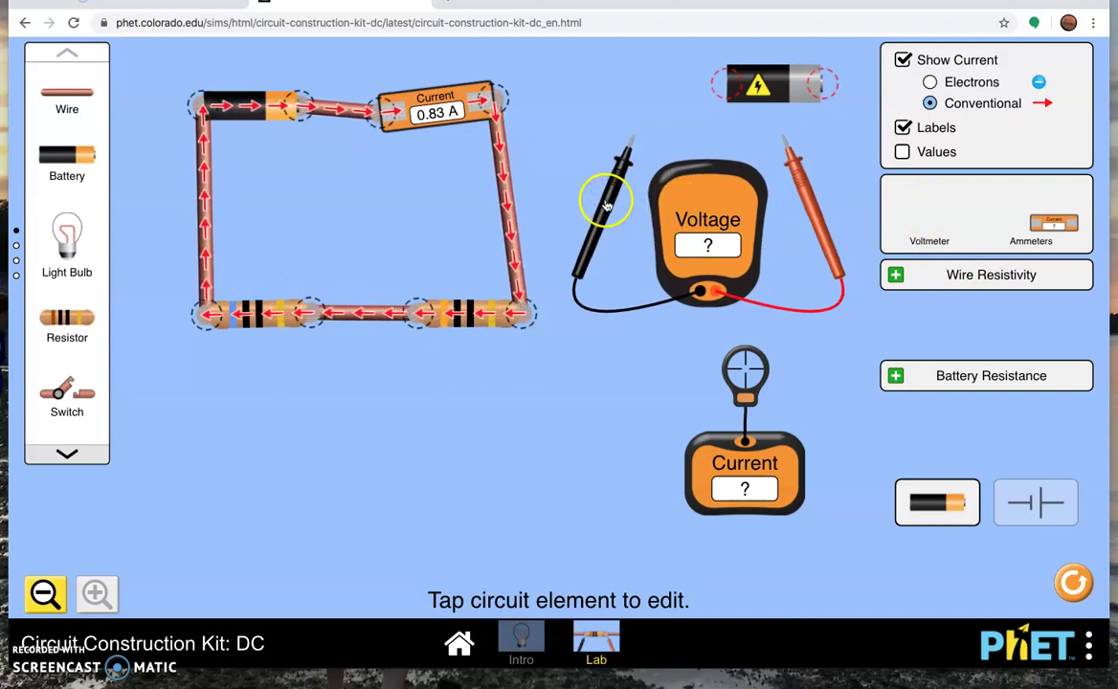
left_click_drag(707, 203, 237, 412)
left_click_drag(601, 266, 148, 224)
left_click_drag(826, 242, 344, 215)
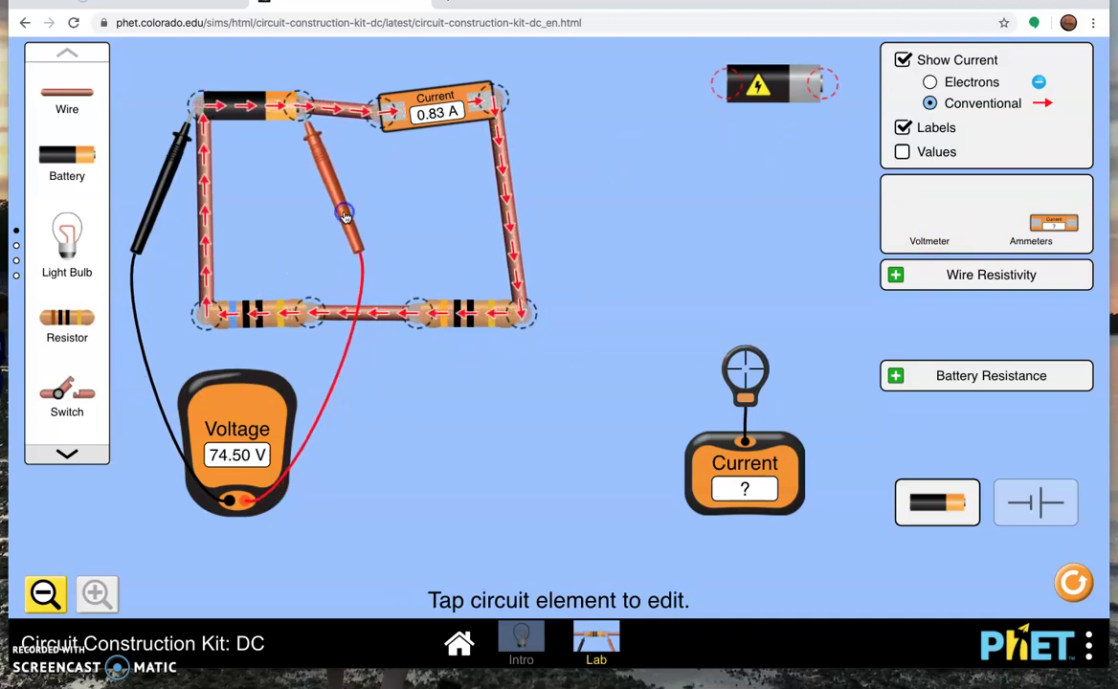
left_click(373, 368)
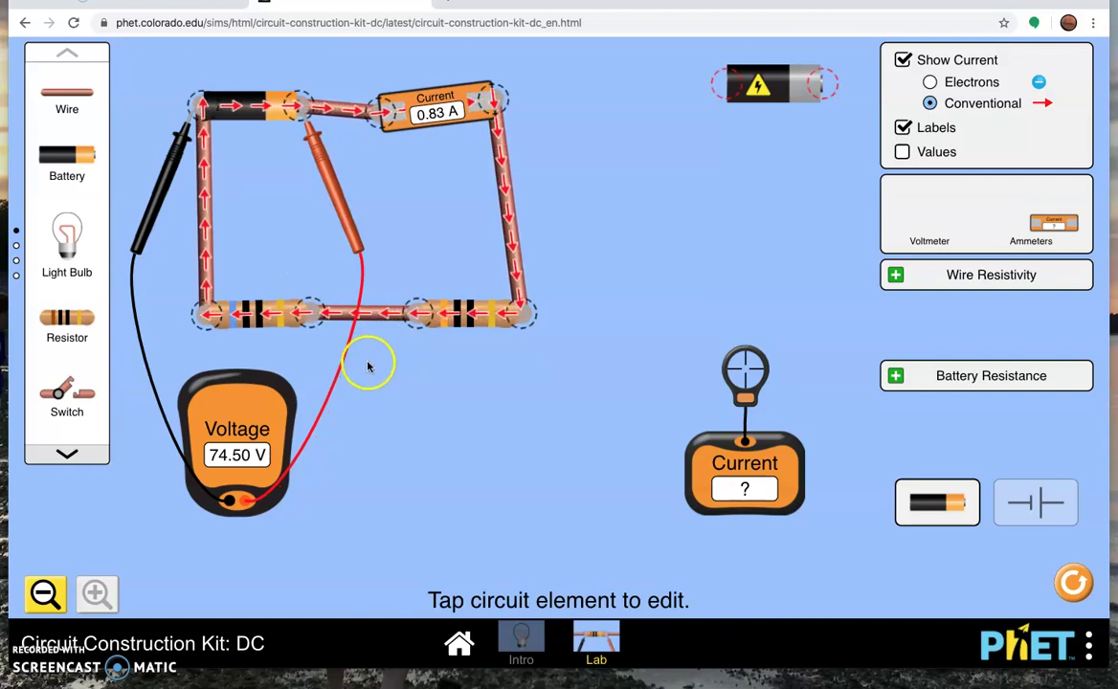
Lower the battery to 60.0 V so the voltmeter reads 60.00 V and the ammeter 0.67 A
left_click(237, 110)
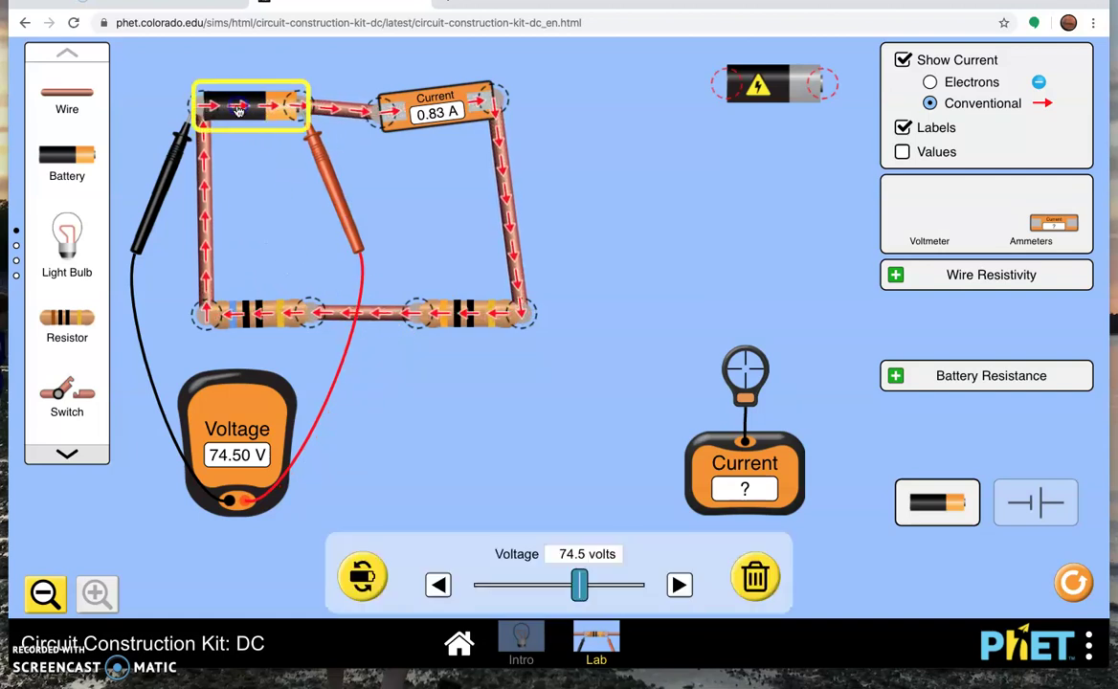
left_click_drag(579, 592, 560, 593)
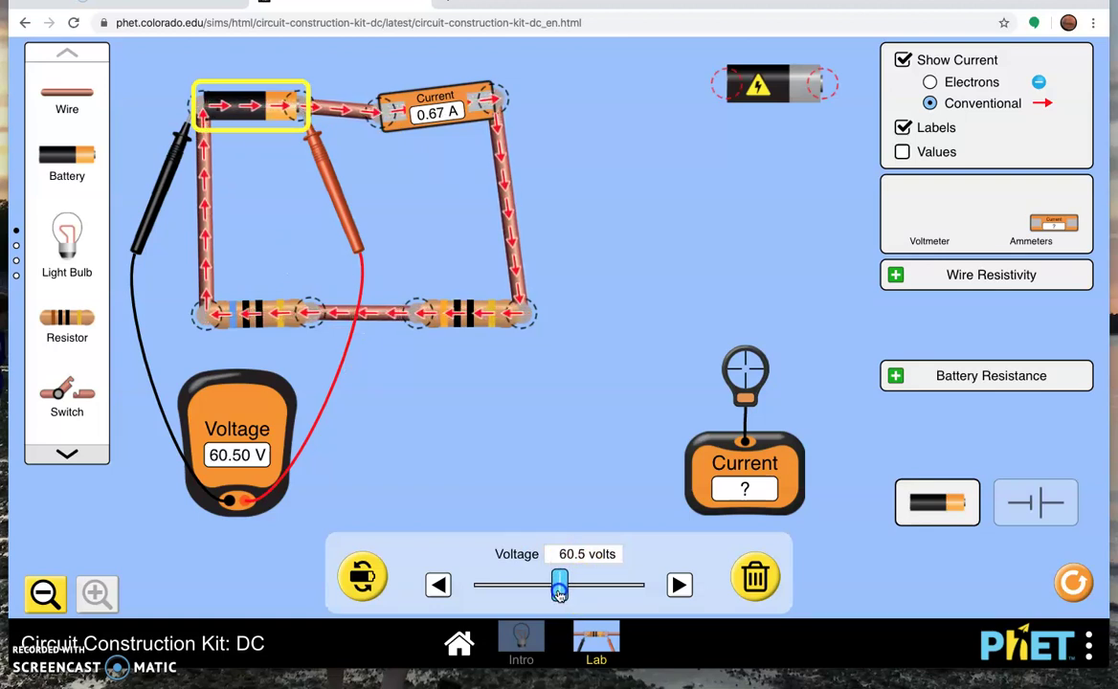
left_click(561, 484)
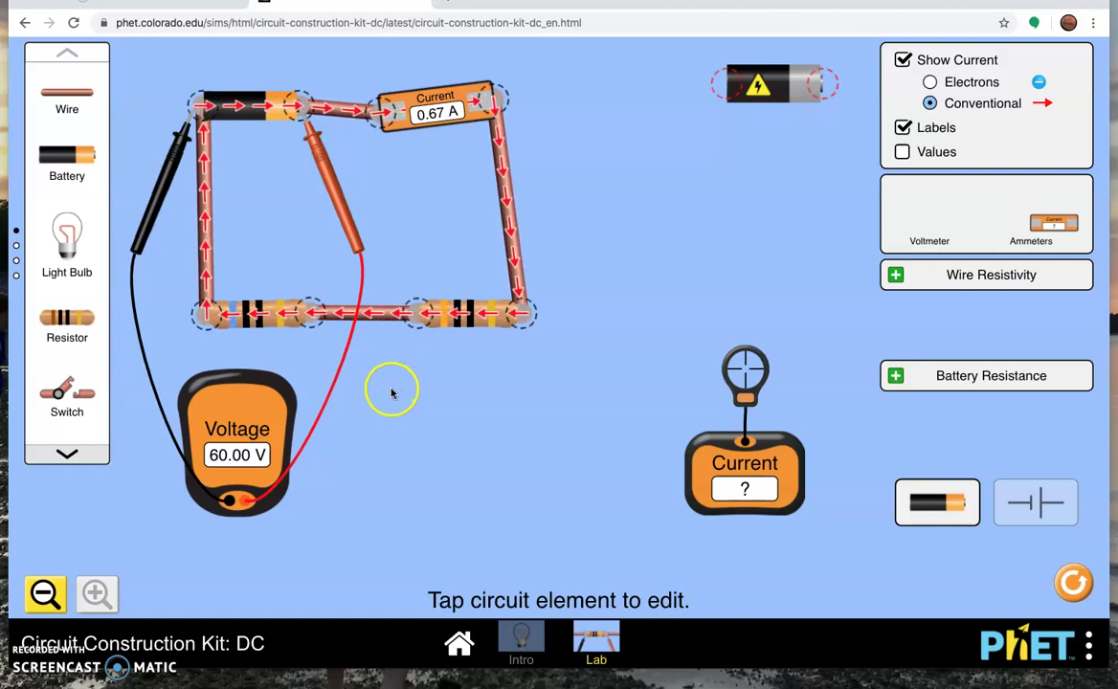
Place the voltmeter's black and red probes across the 30.0-ohm right resistor, reading 20.00 V
left_click_drag(172, 169, 179, 373)
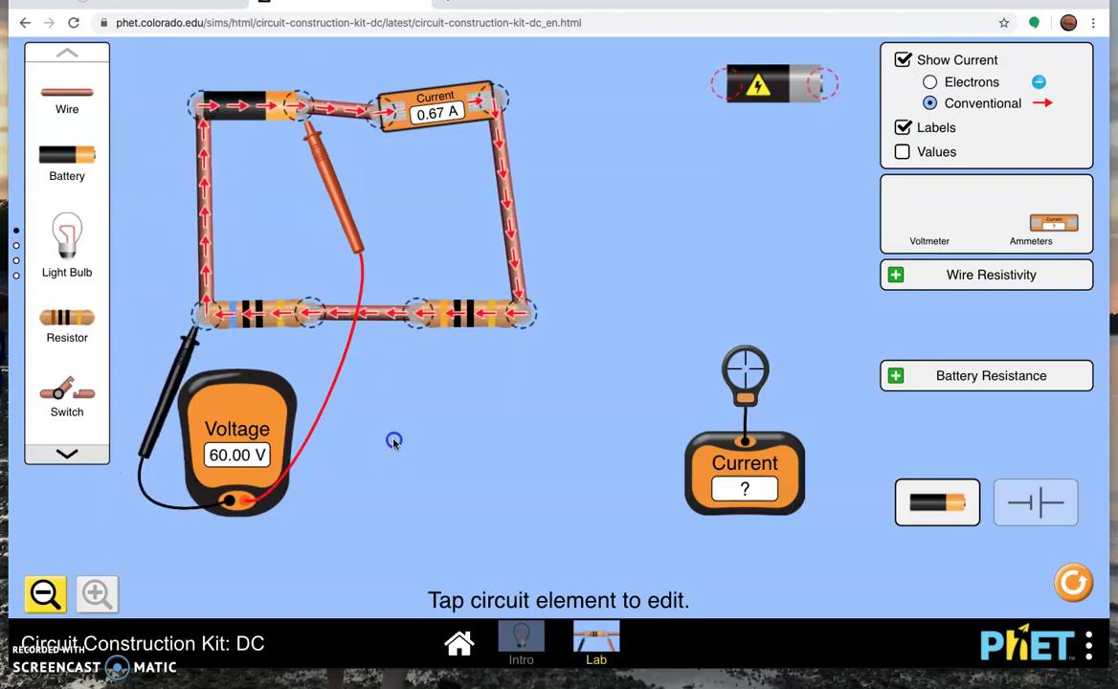
left_click_drag(327, 187, 551, 388)
left_click_drag(164, 394, 390, 433)
left_click(265, 237)
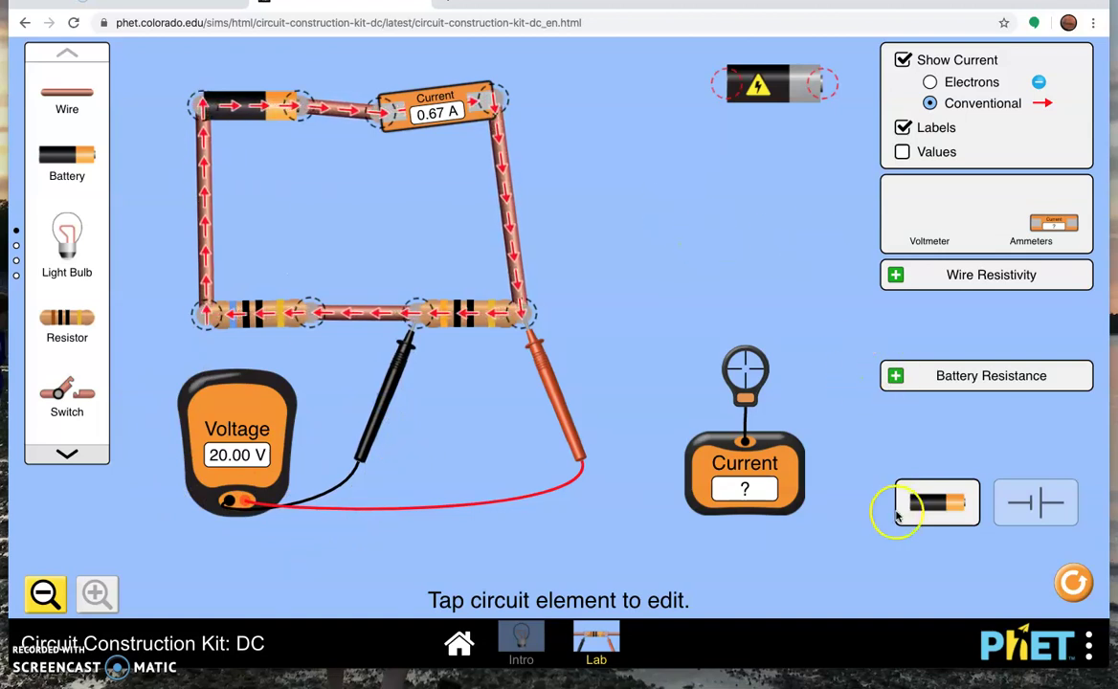
left_click(1023, 508)
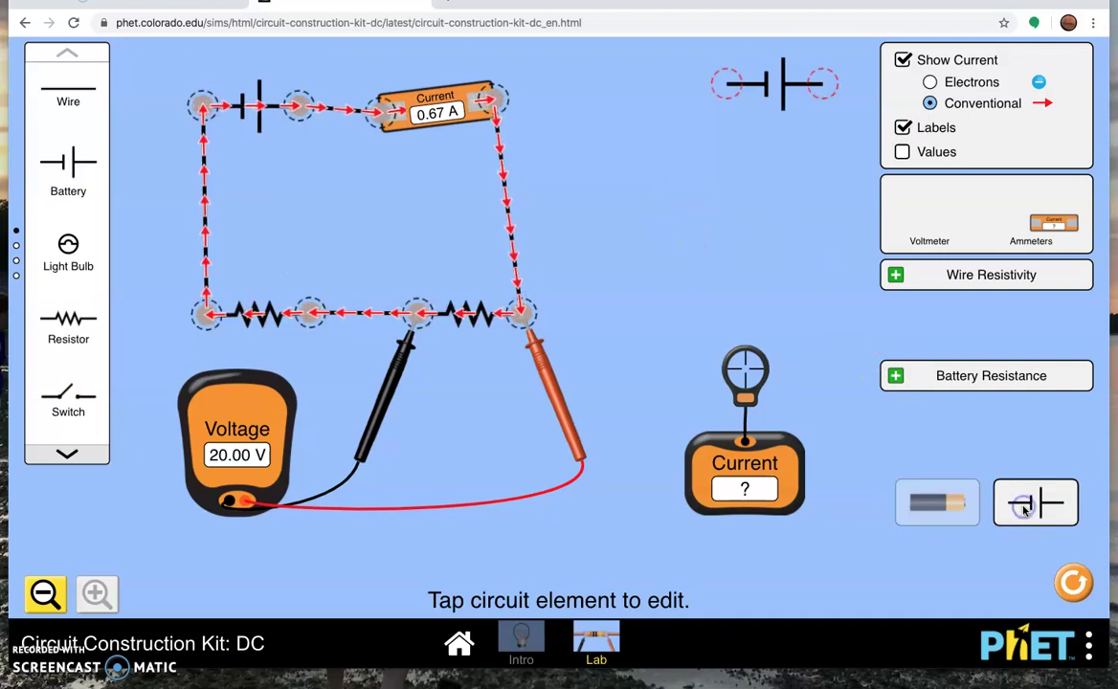
left_click(940, 504)
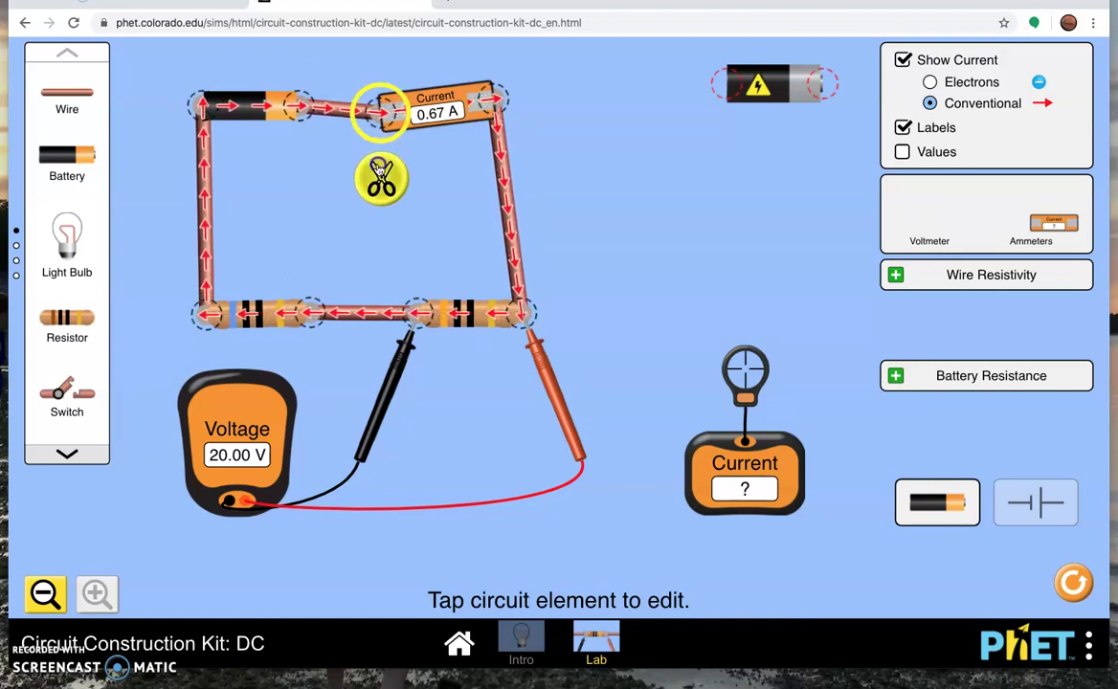
Cut the ammeter's left end from the battery wire and reconnect it to the top wire's end
left_click(380, 173)
left_click(404, 170)
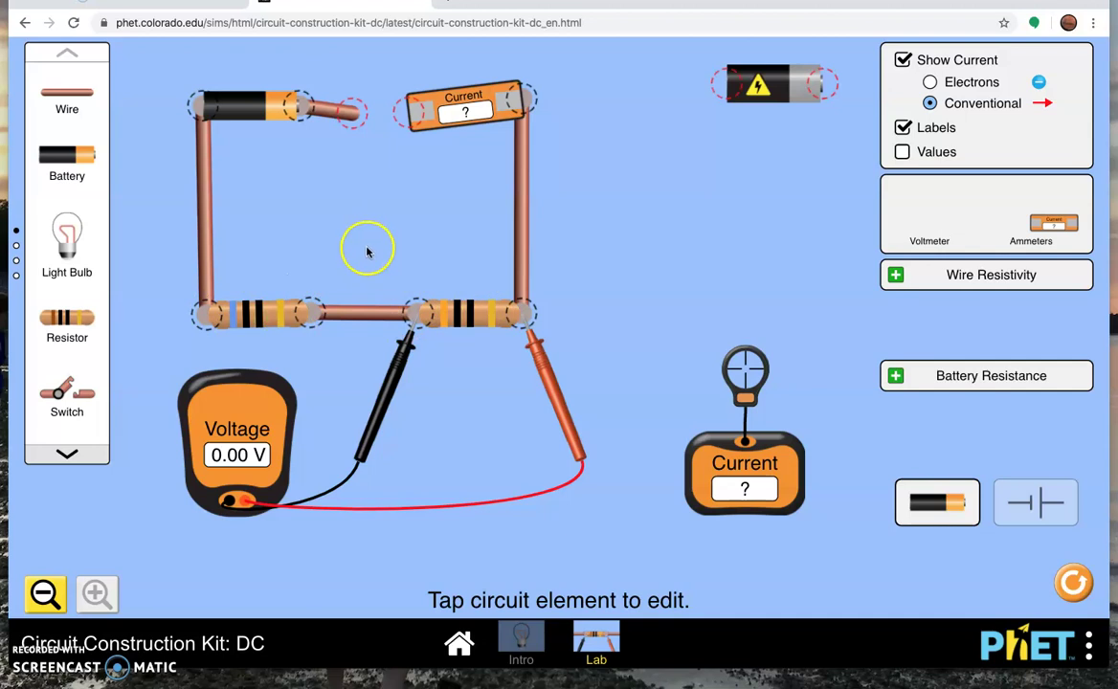
left_click(350, 114)
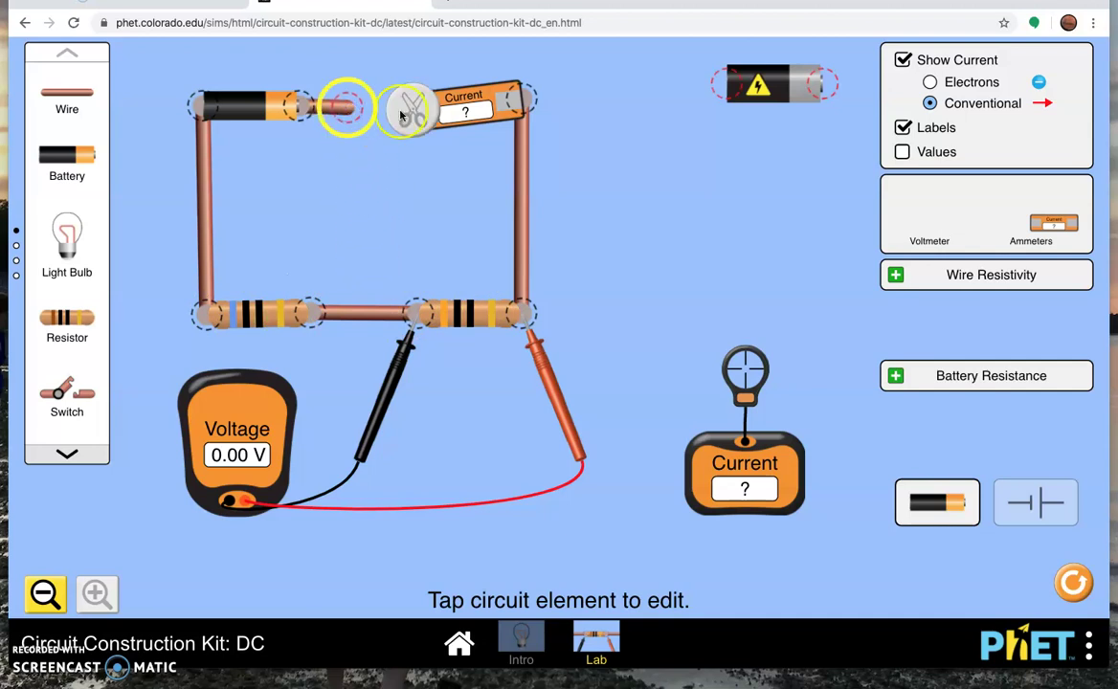
left_click(460, 144)
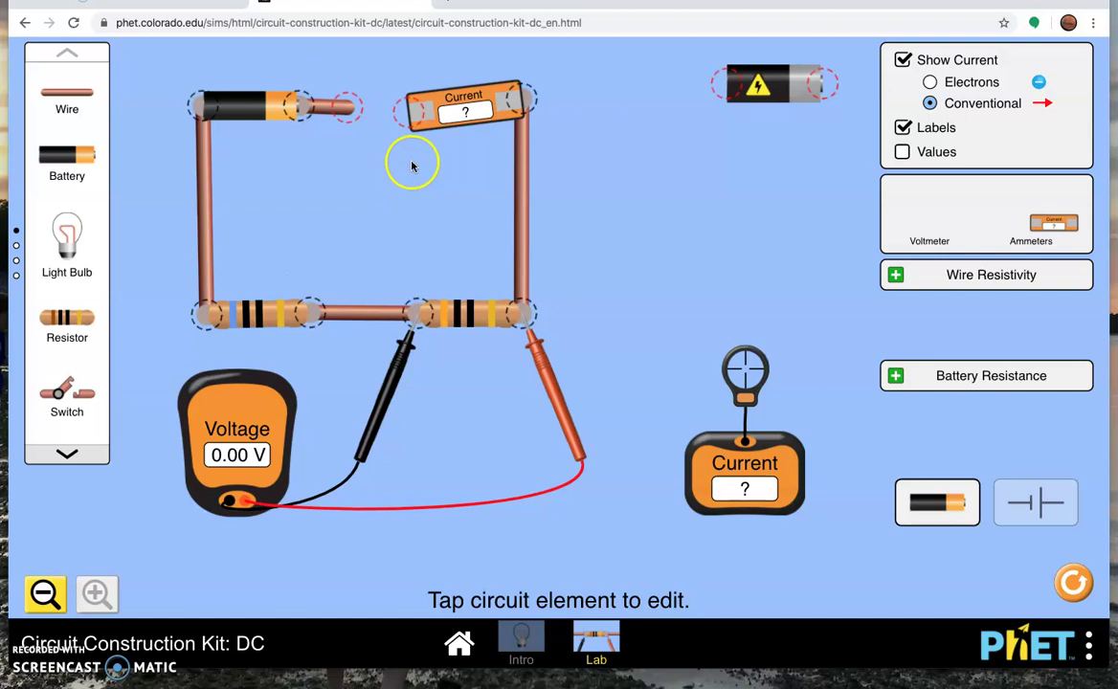
left_click_drag(407, 115, 357, 109)
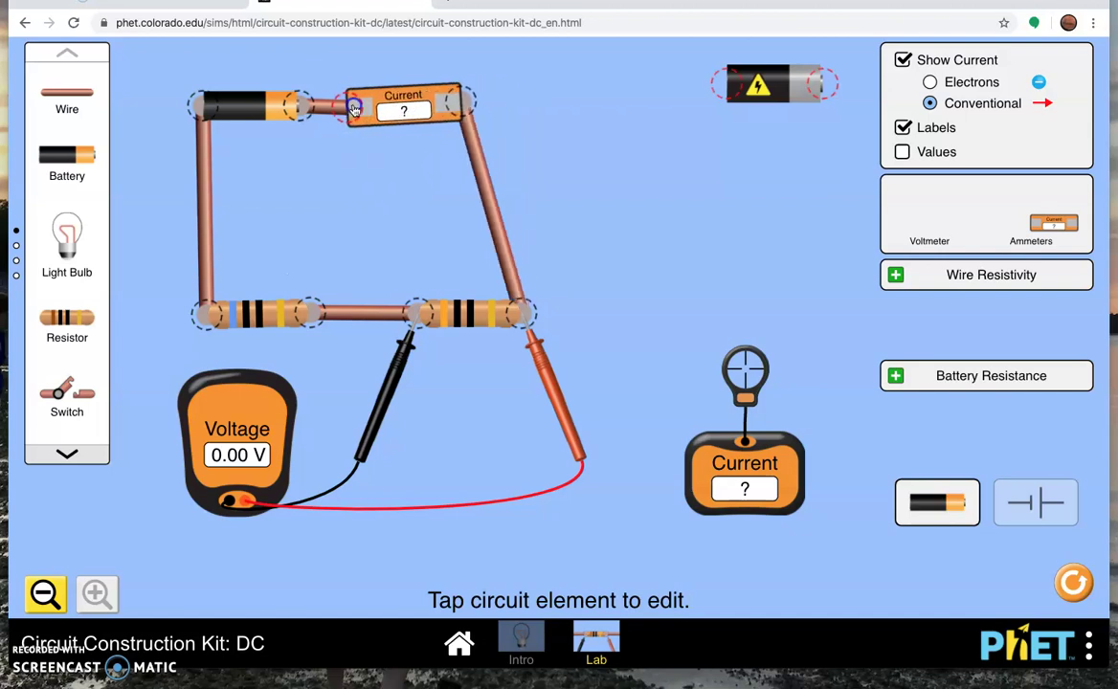
Free the ammeter's right end, stretch the right wire across, and seat the ammeter inline reading 0.67 A
left_click(463, 104)
left_click(501, 65)
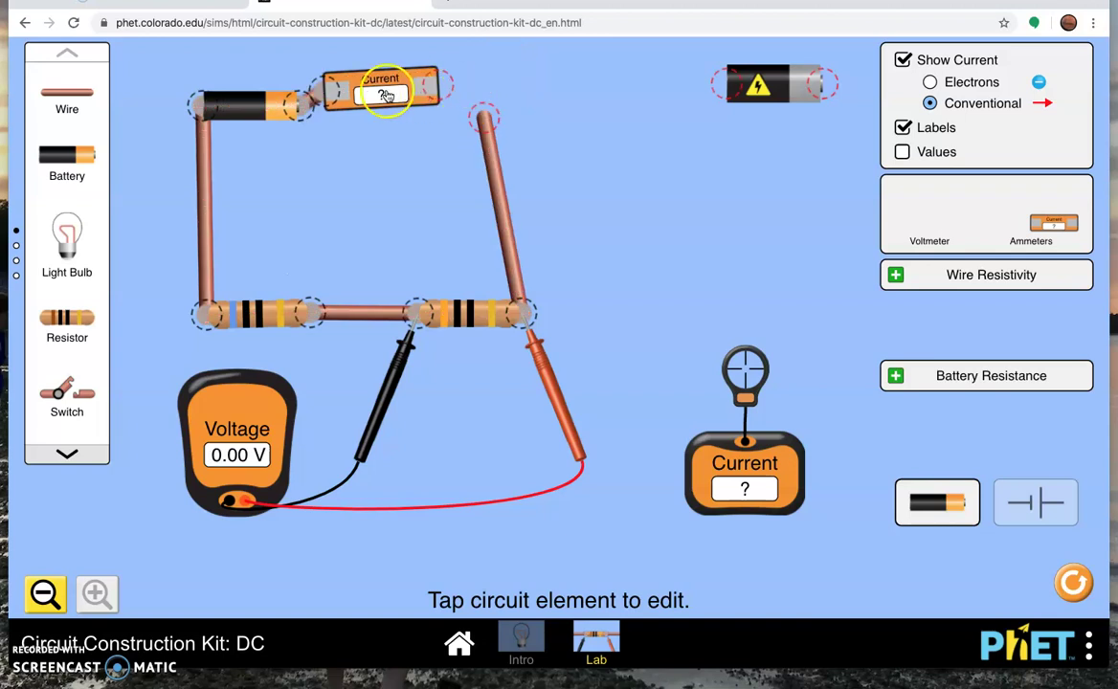
left_click_drag(448, 108, 544, 118)
left_click_drag(105, 99, 521, 99)
left_click(469, 101)
left_click_drag(386, 116, 405, 109)
left_click(399, 134)
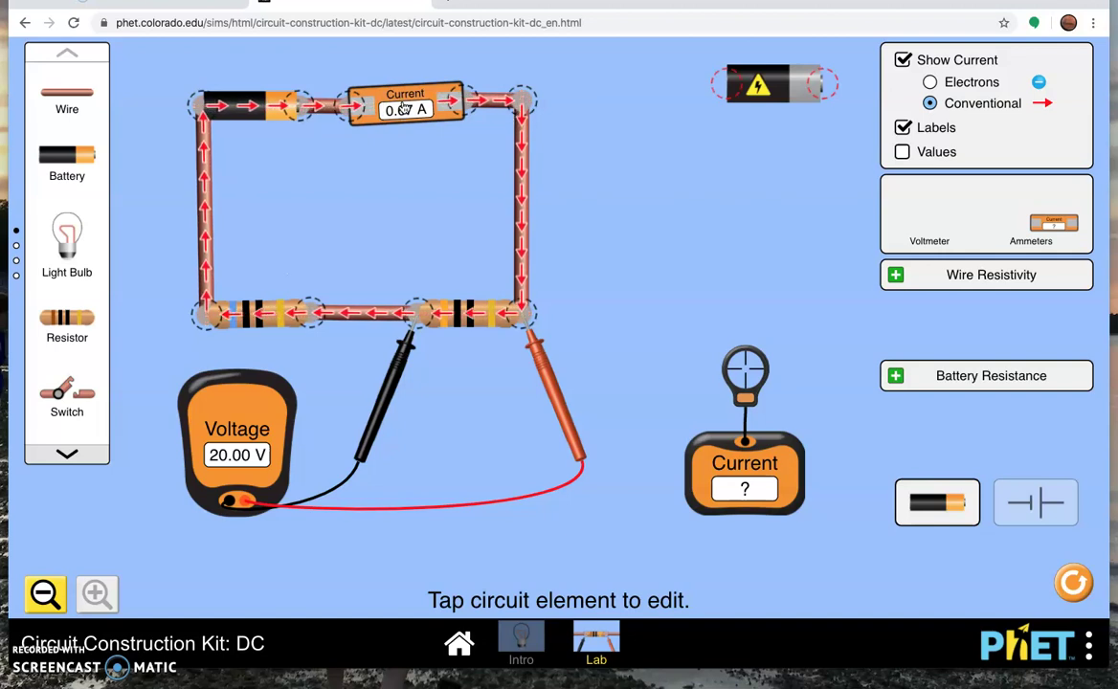
left_click(316, 76)
left_click(417, 316)
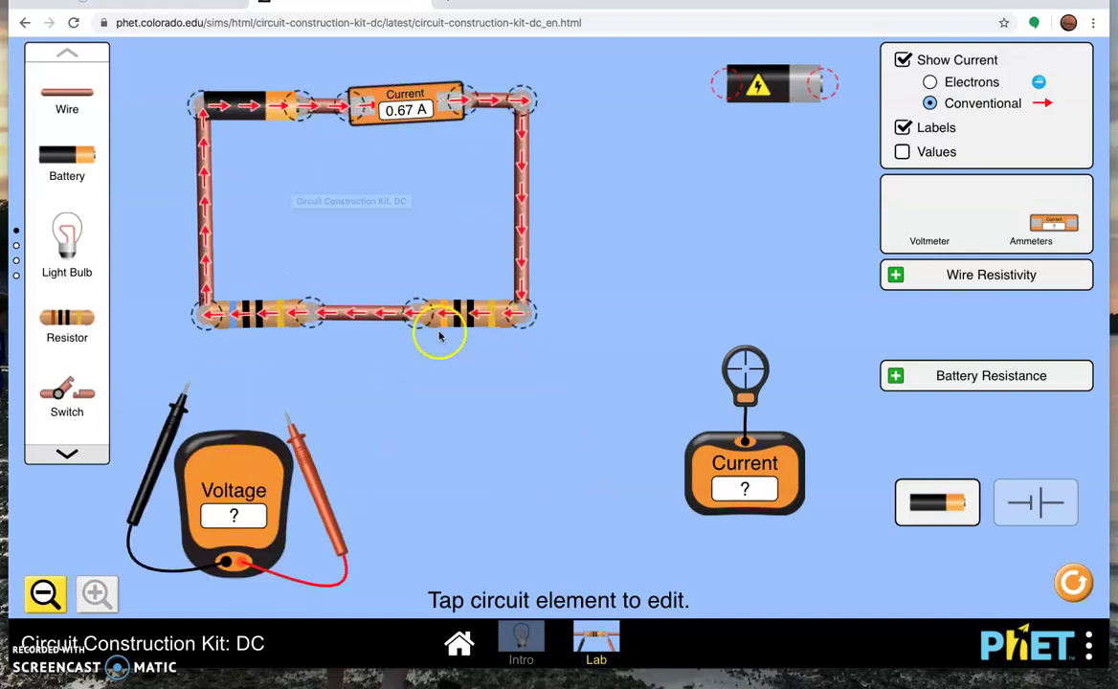
Cut the bottom wire and move the right resistor below the circuit, shifting the voltmeter aside
left_click(417, 379)
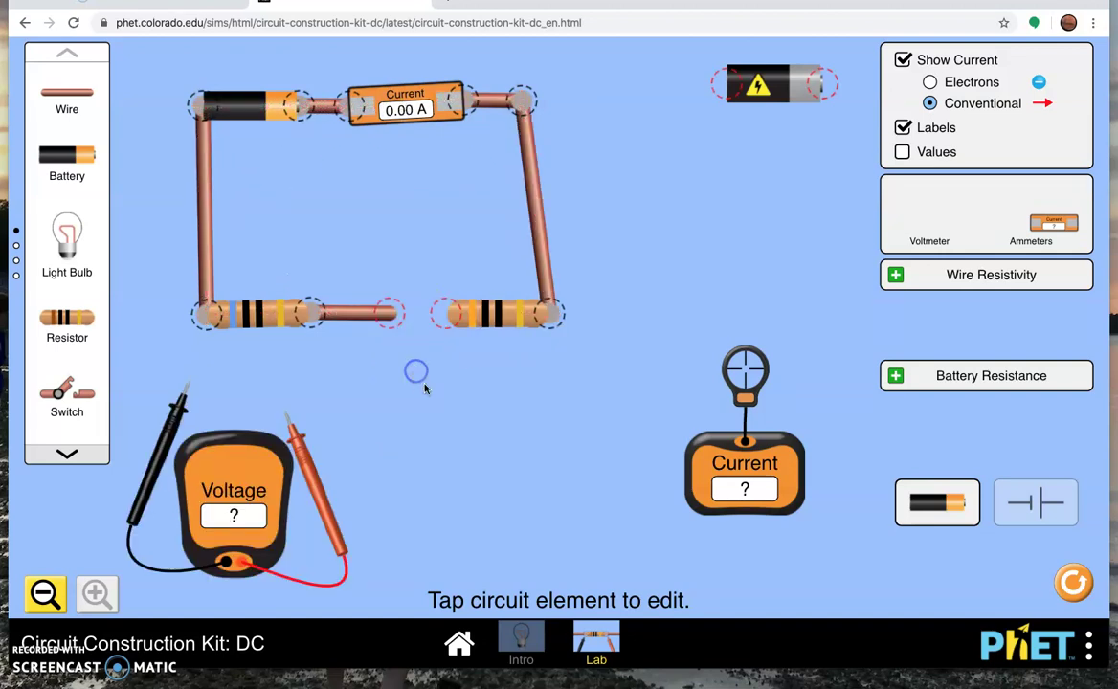
left_click_drag(523, 313, 548, 313)
left_click(598, 364)
left_click_drag(476, 330, 247, 412)
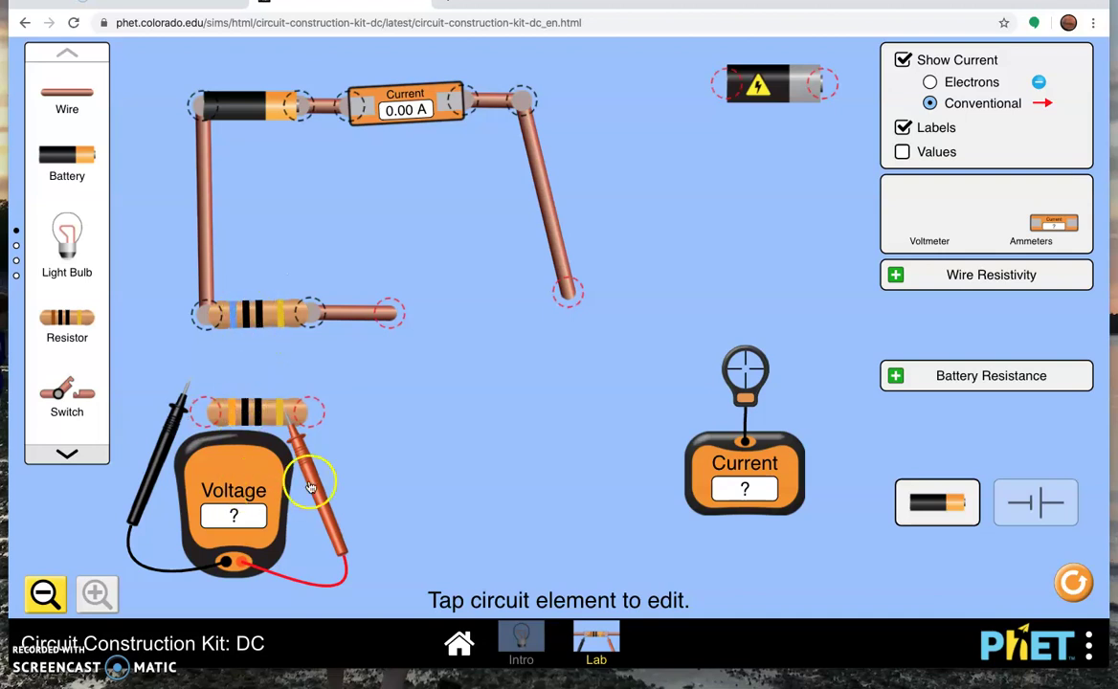
left_click_drag(303, 475, 823, 206)
left_click_drag(186, 409, 666, 184)
left_click_drag(250, 409, 253, 439)
Wire the lower resistor's branch and add ammeters after the middle and lower resistors
left_click_drag(67, 93, 205, 438)
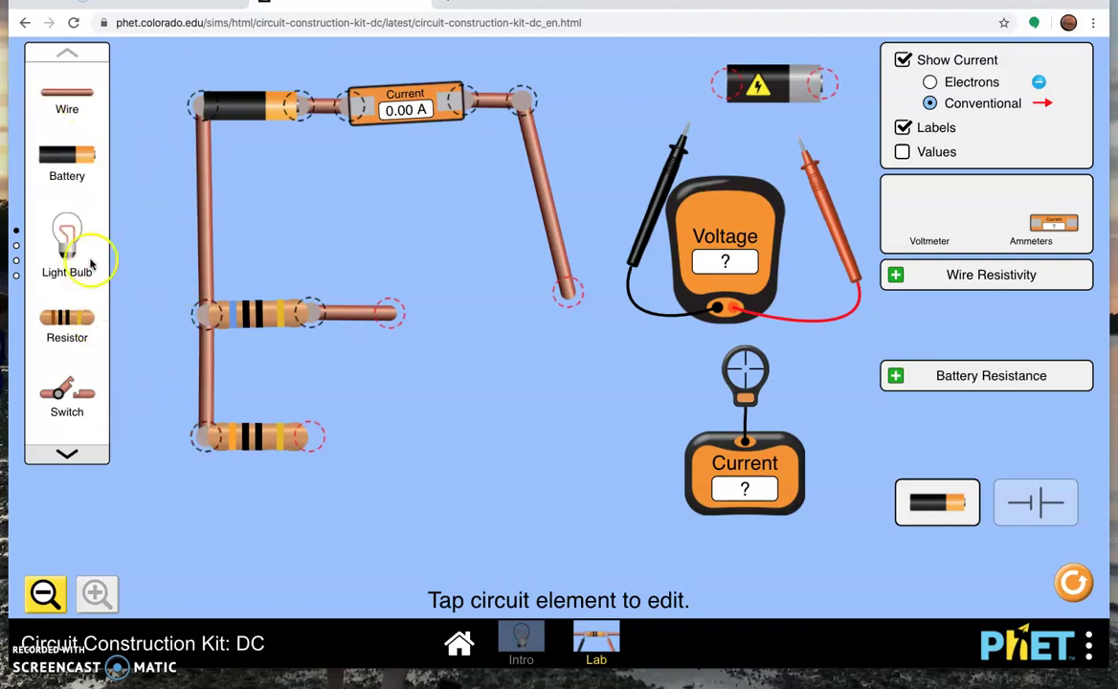
left_click_drag(65, 99, 356, 435)
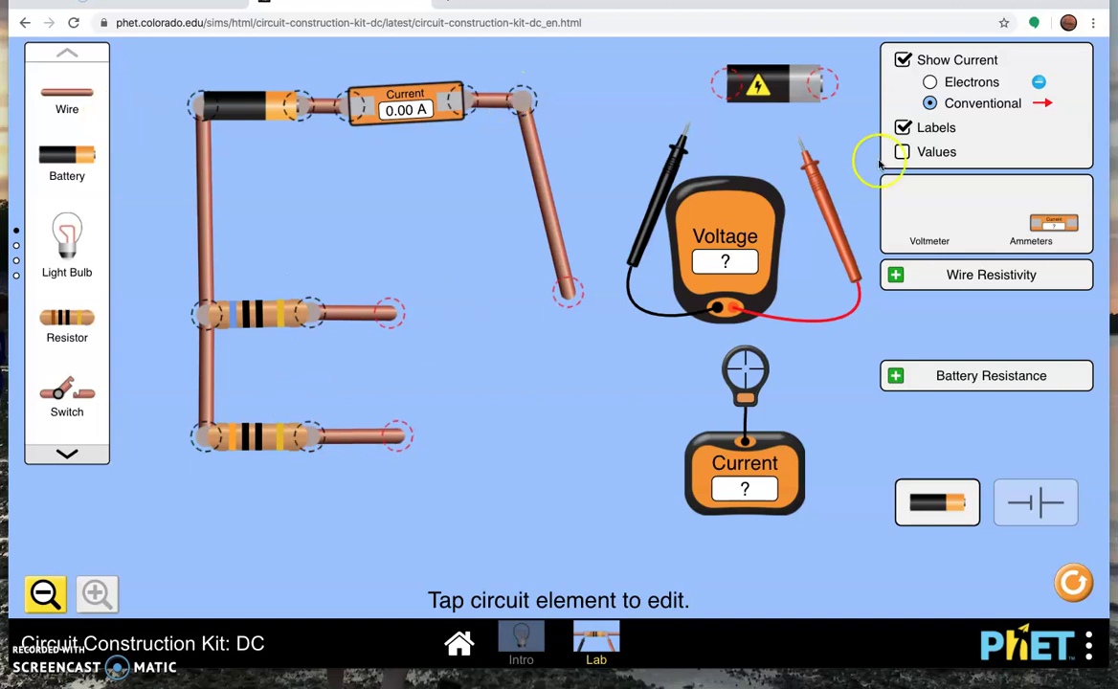
left_click_drag(1051, 225, 447, 324)
left_click_drag(1047, 226, 450, 438)
left_click_drag(67, 94, 512, 318)
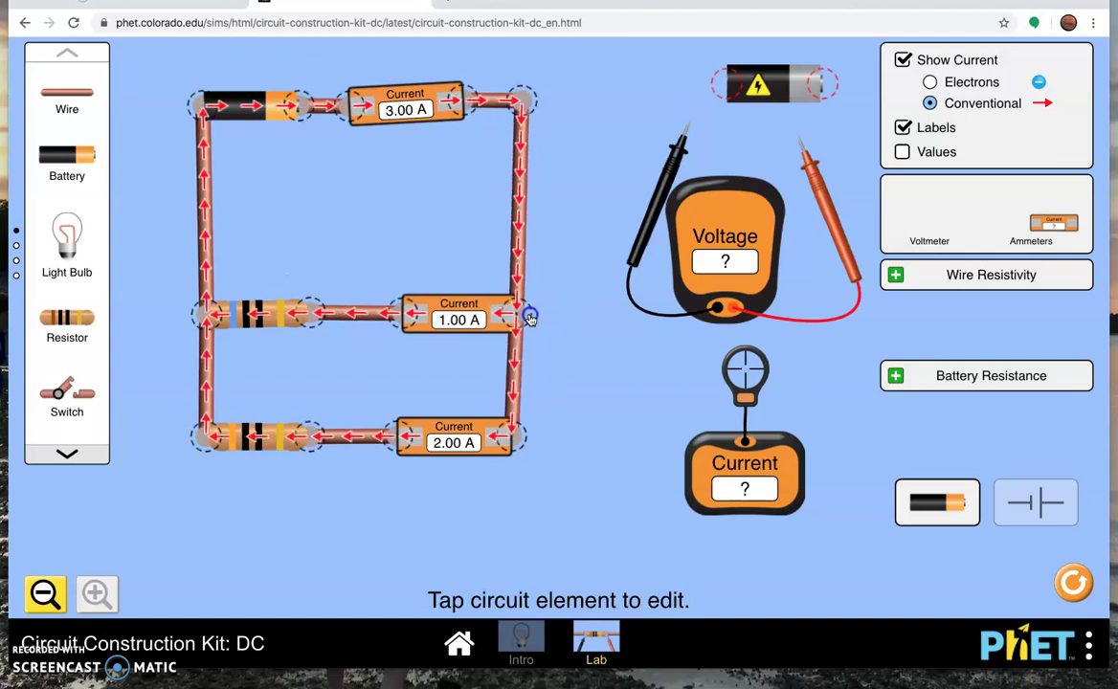
Cut and rejoin the bottom and middle resistors to their ammeter wires, giving 3.00 A total
left_click(524, 317)
left_click(426, 241)
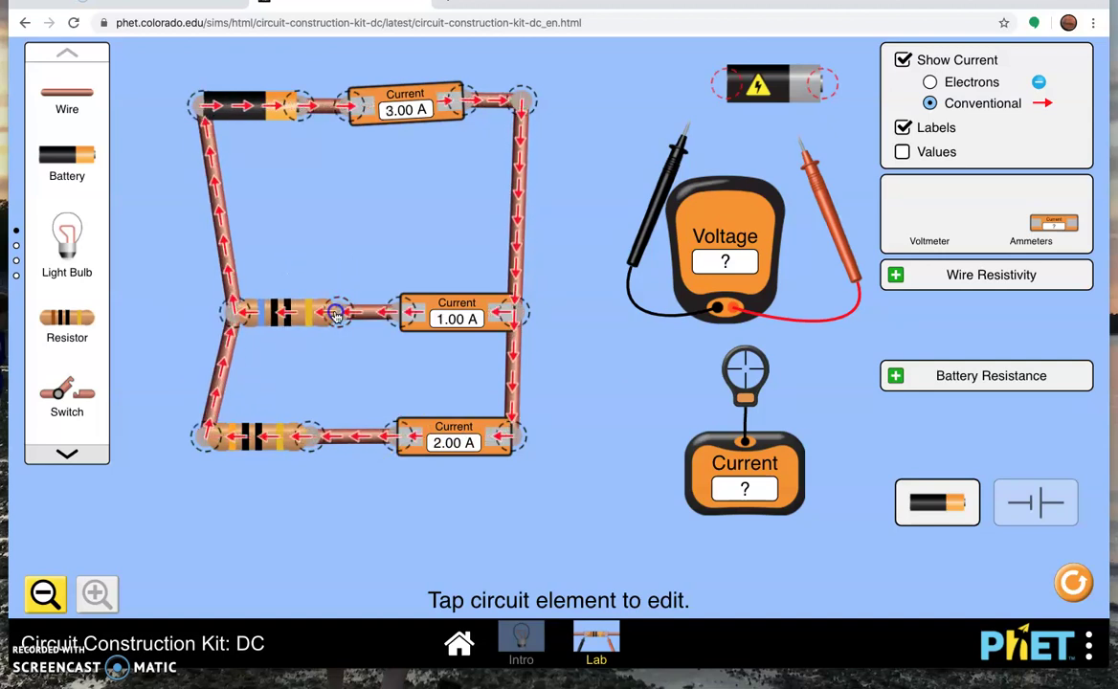
left_click(318, 436)
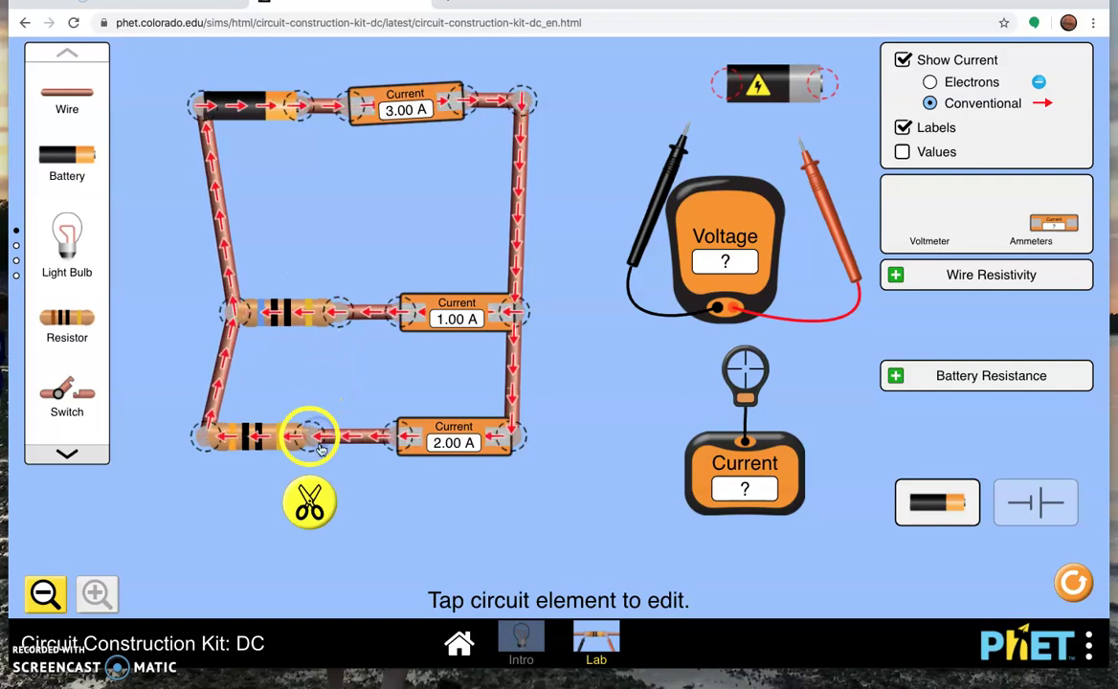
left_click(310, 499)
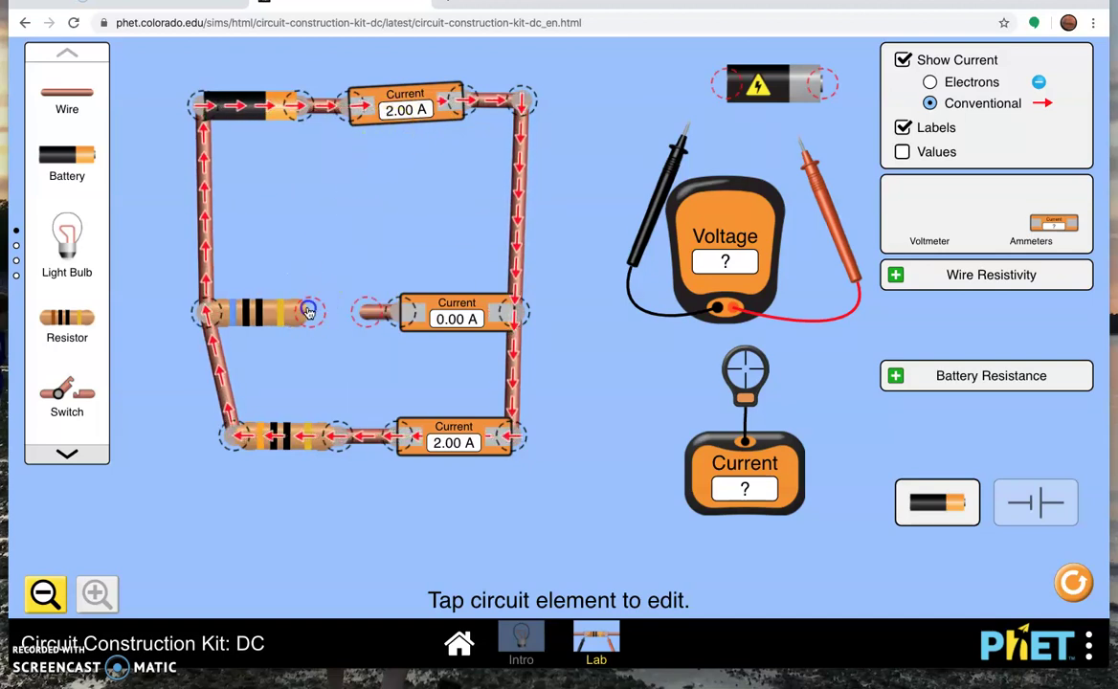
left_click_drag(310, 312, 350, 313)
left_click(337, 443)
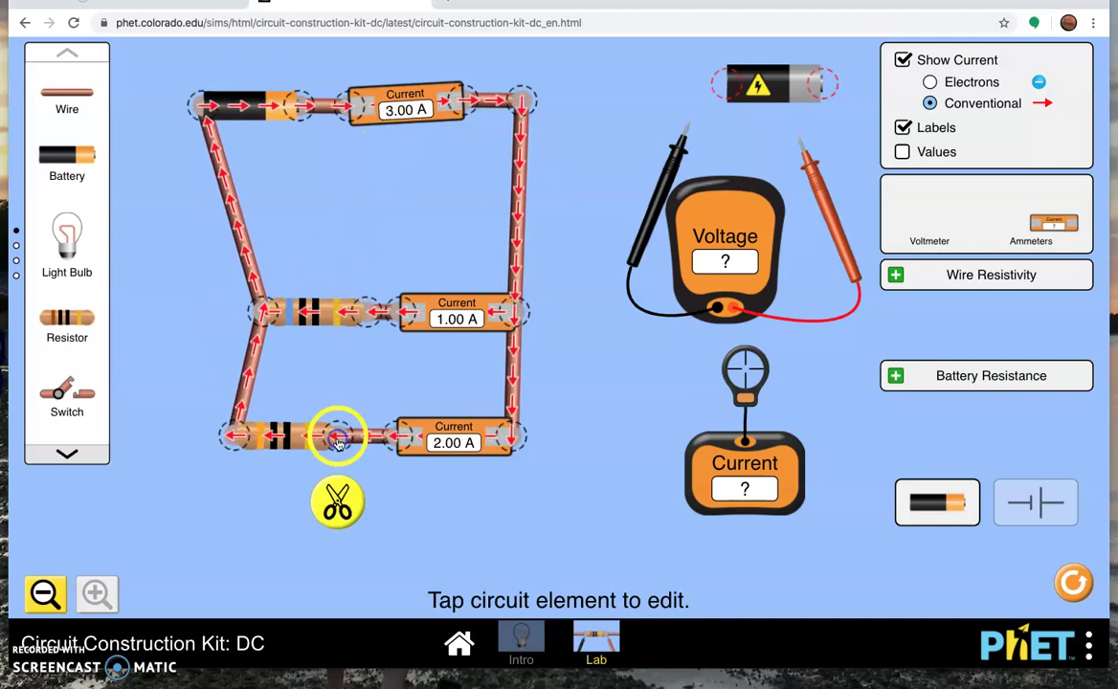
left_click(337, 499)
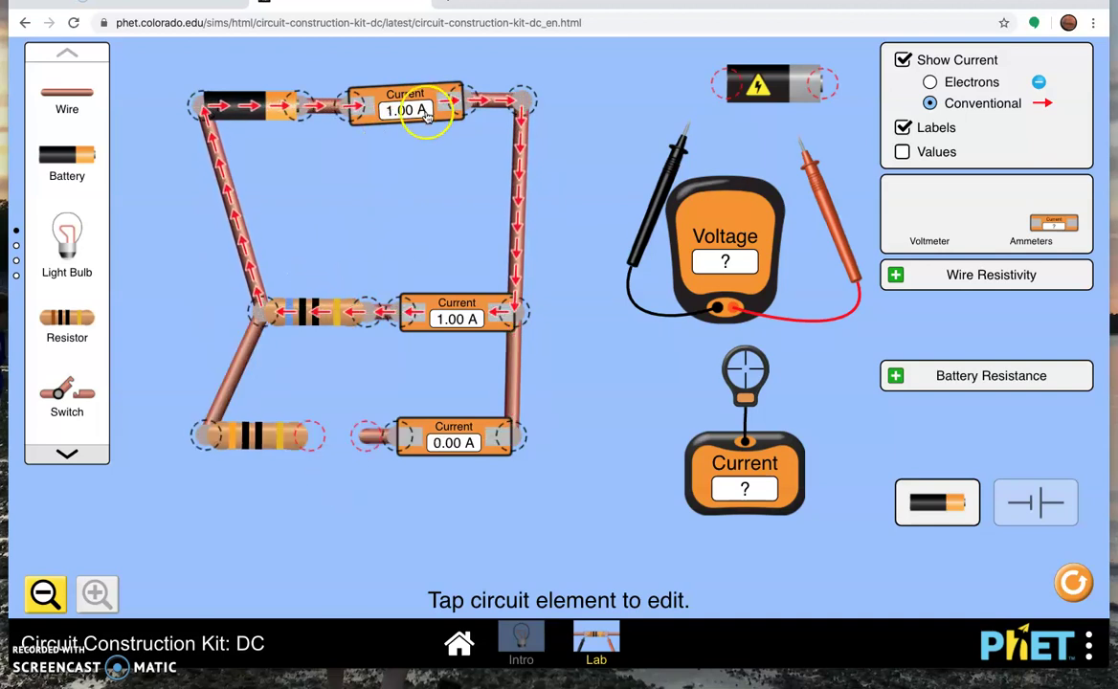
left_click_drag(325, 431, 355, 436)
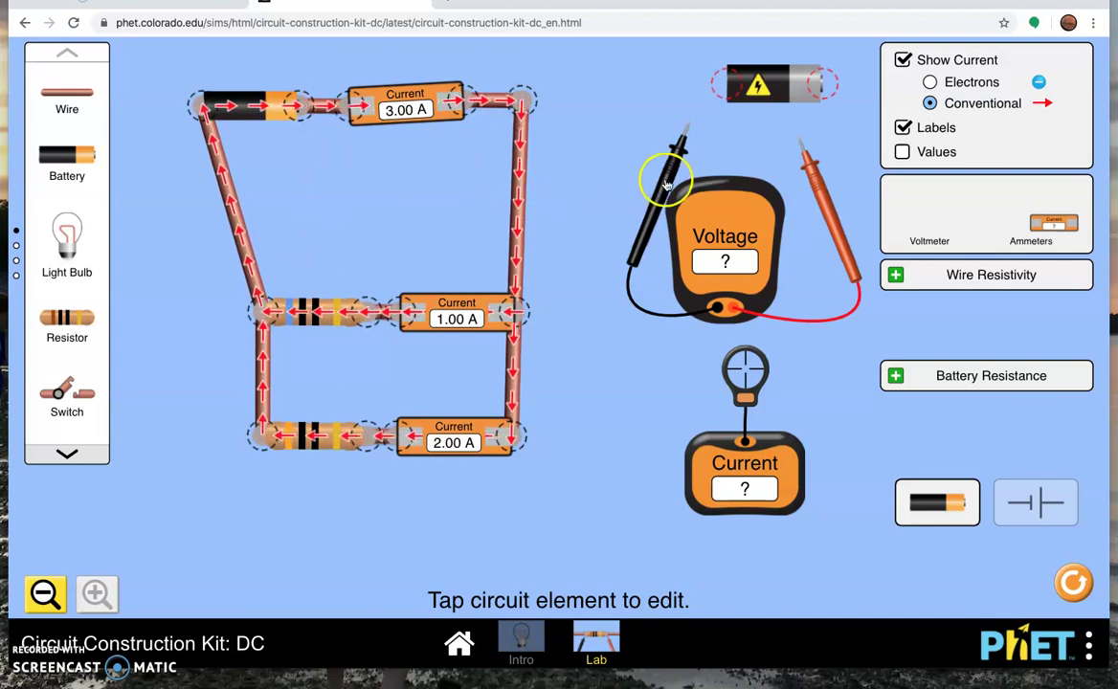
left_click_drag(662, 176, 245, 502)
left_click_drag(839, 246, 405, 546)
left_click_drag(234, 525, 235, 401)
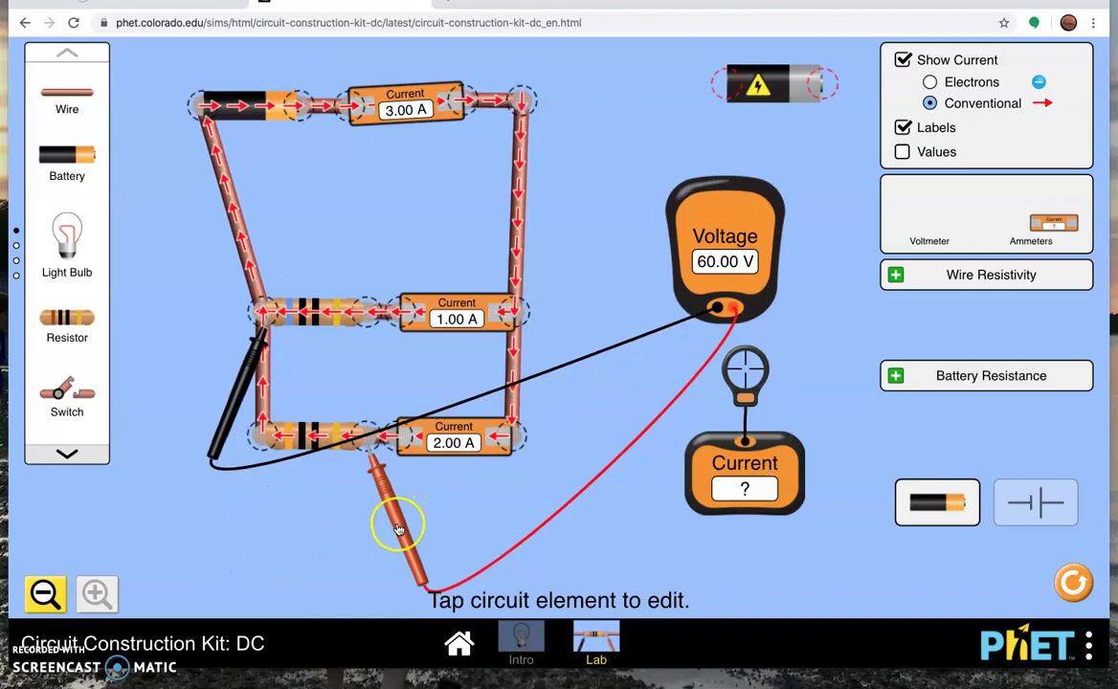
left_click_drag(369, 471, 388, 391)
left_click_drag(237, 374, 184, 148)
left_click_drag(436, 375, 340, 206)
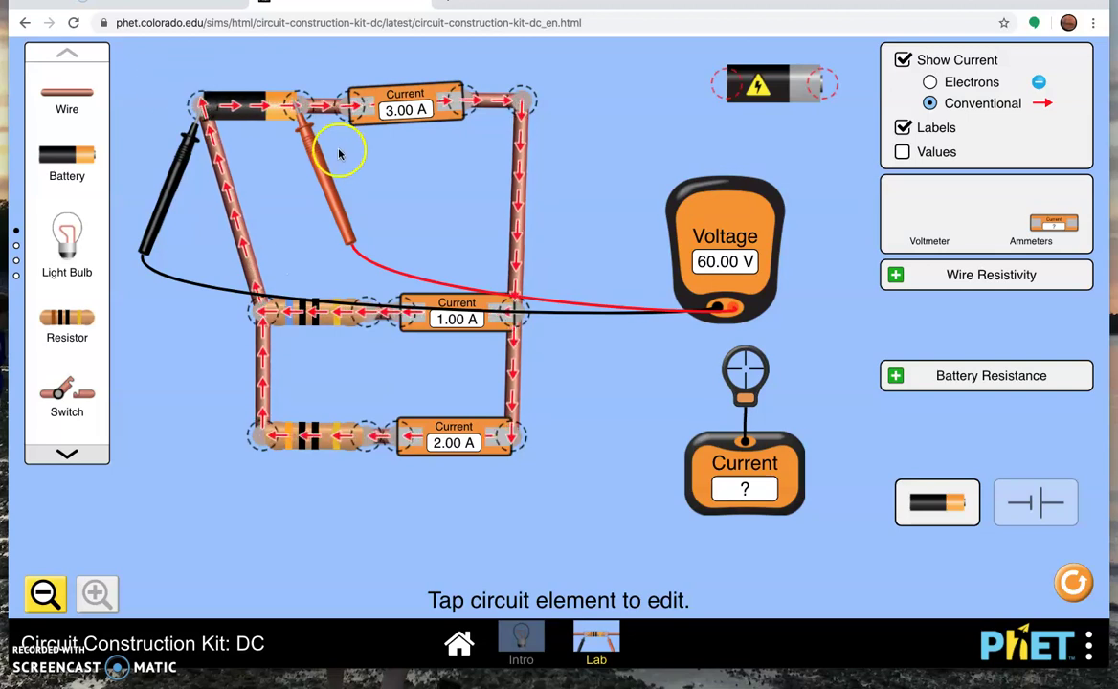
left_click_drag(325, 170, 835, 213)
left_click_drag(169, 194, 643, 203)
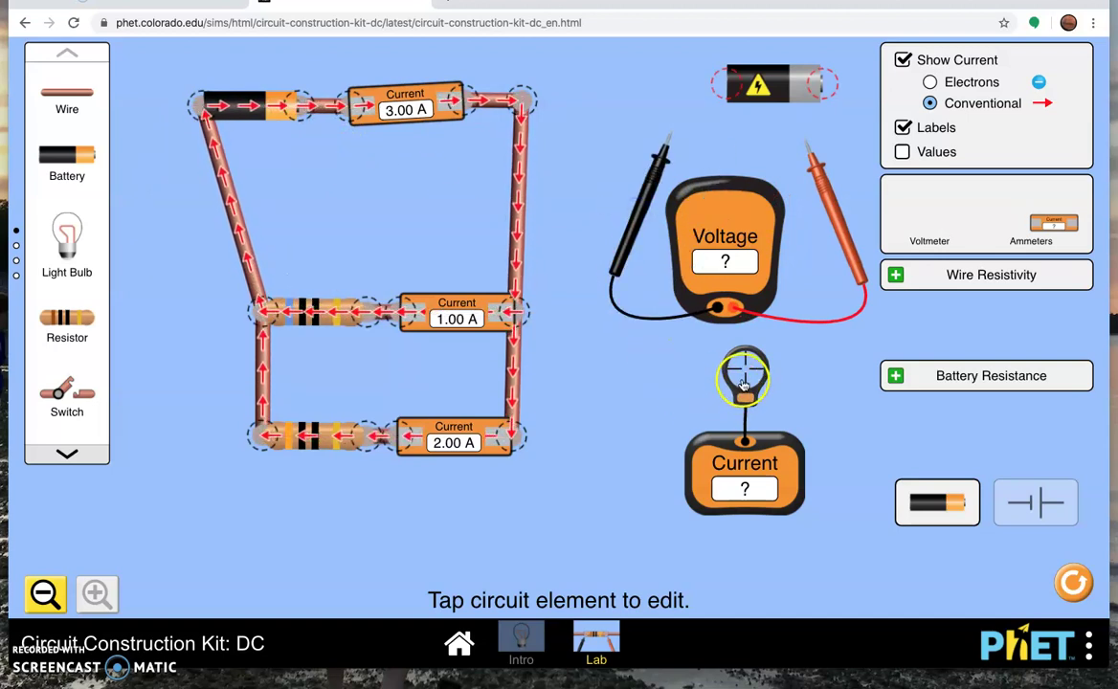
left_click_drag(747, 390, 699, 410)
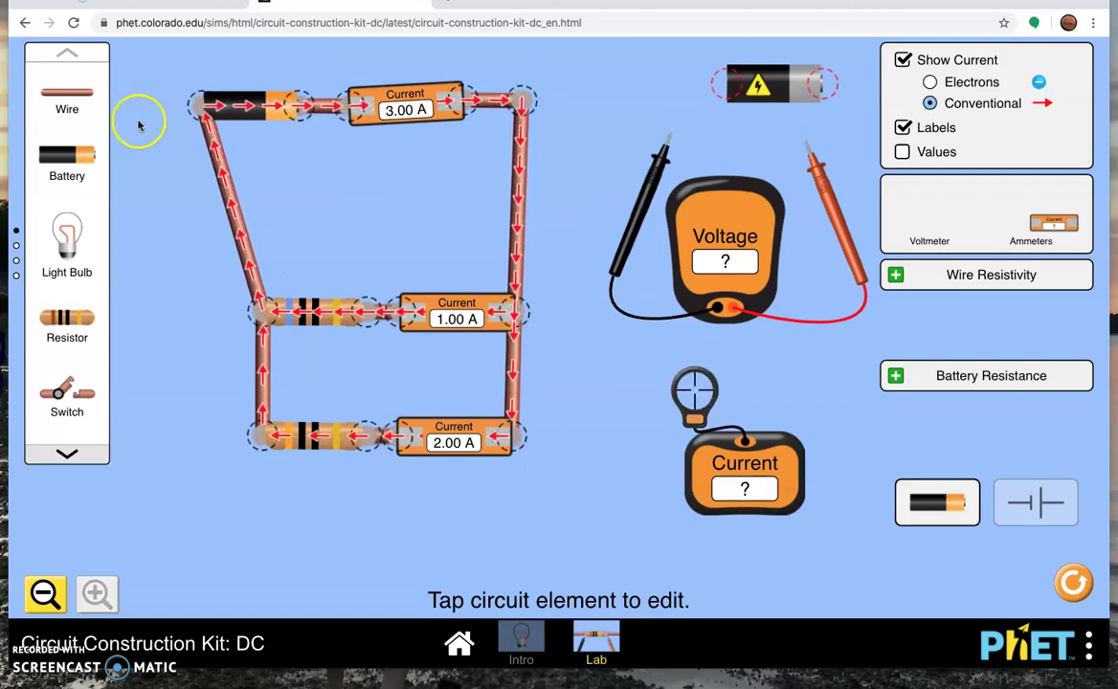